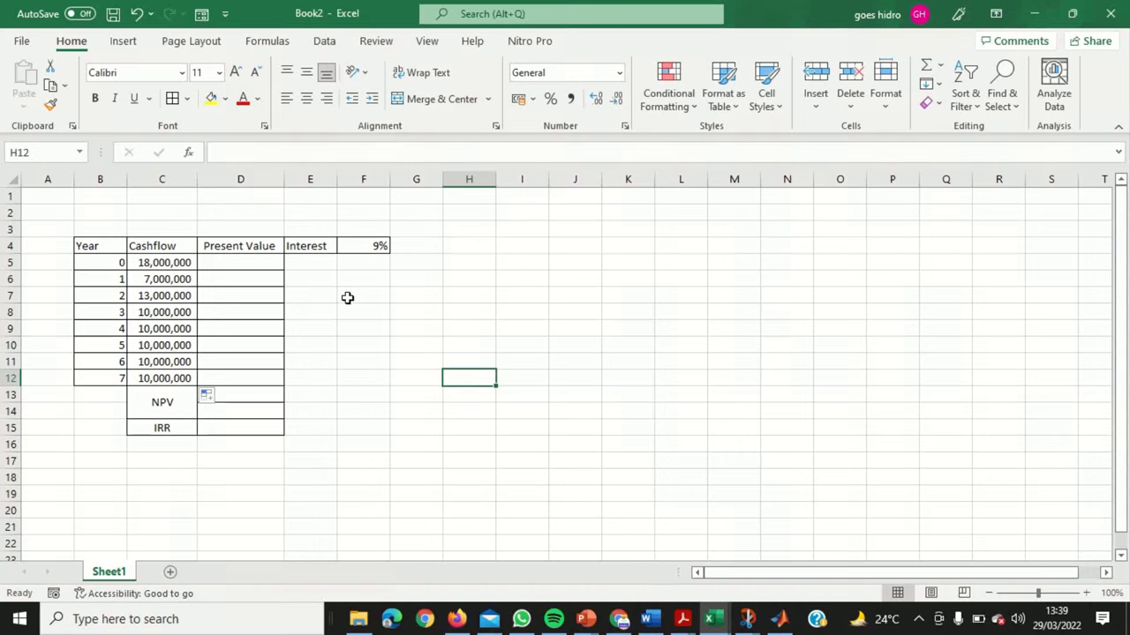
{"action": "left_click", "coordinate": [428, 282]}
{"action": "type", "text": "=i"}
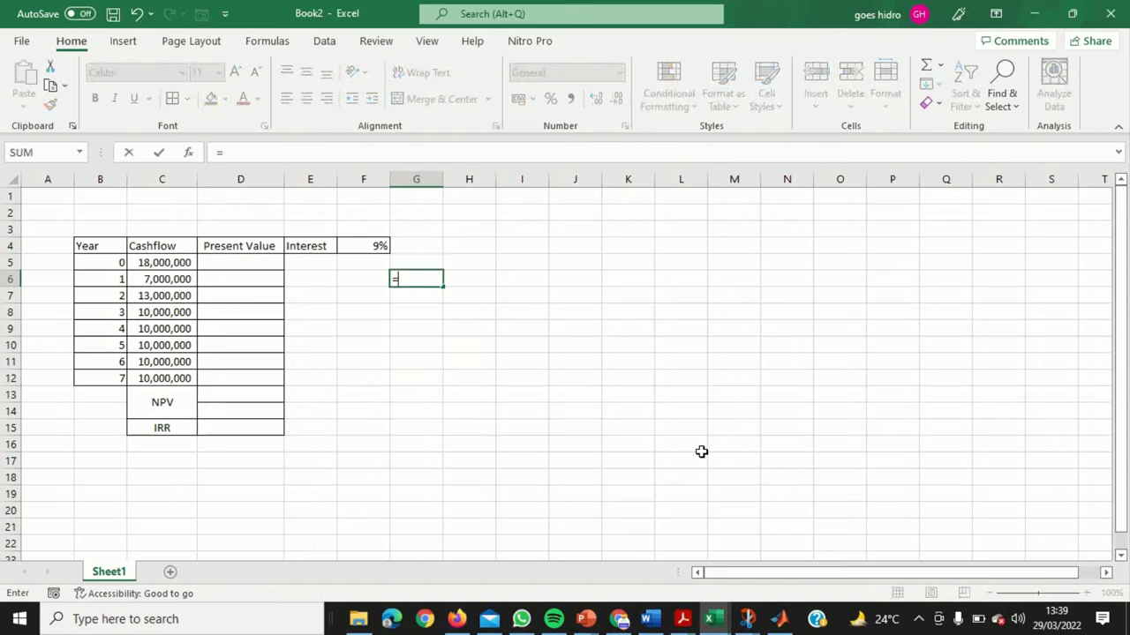
{"action": "type", "text": "r"}
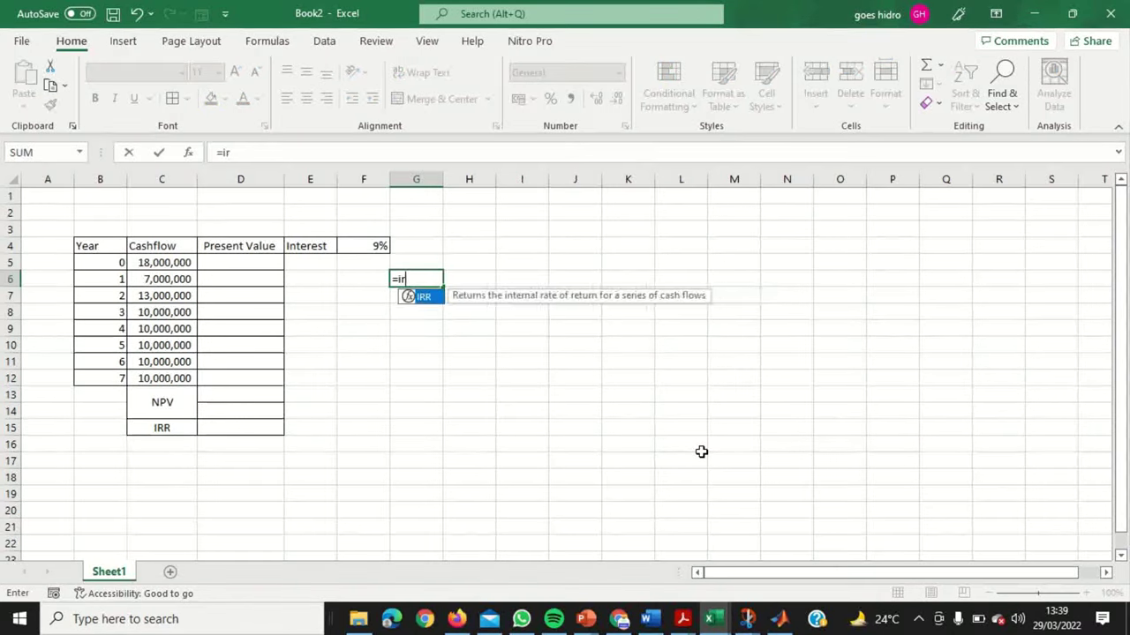
{"action": "type", "text": "r"}
{"action": "key", "text": "BackSpace"}
{"action": "key", "text": "BackSpace"}
{"action": "key", "text": "BackSpace"}
{"action": "type", "text": "b"}
{"action": "key", "text": "BackSpace"}
{"action": "type", "text": "npv"}
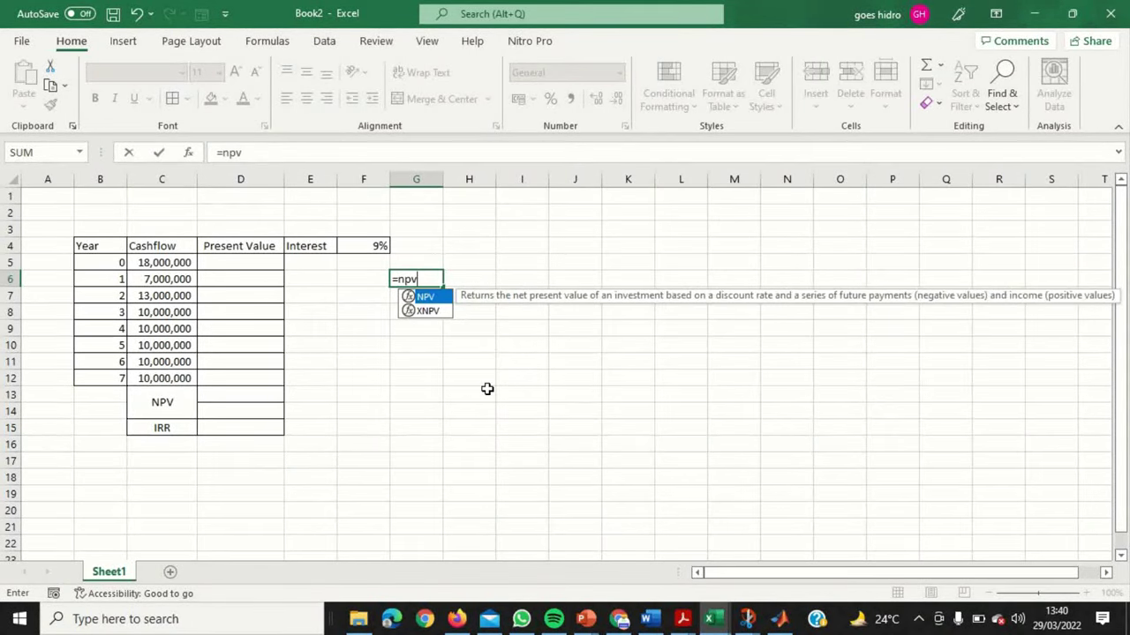
{"action": "left_click", "coordinate": [432, 410]}
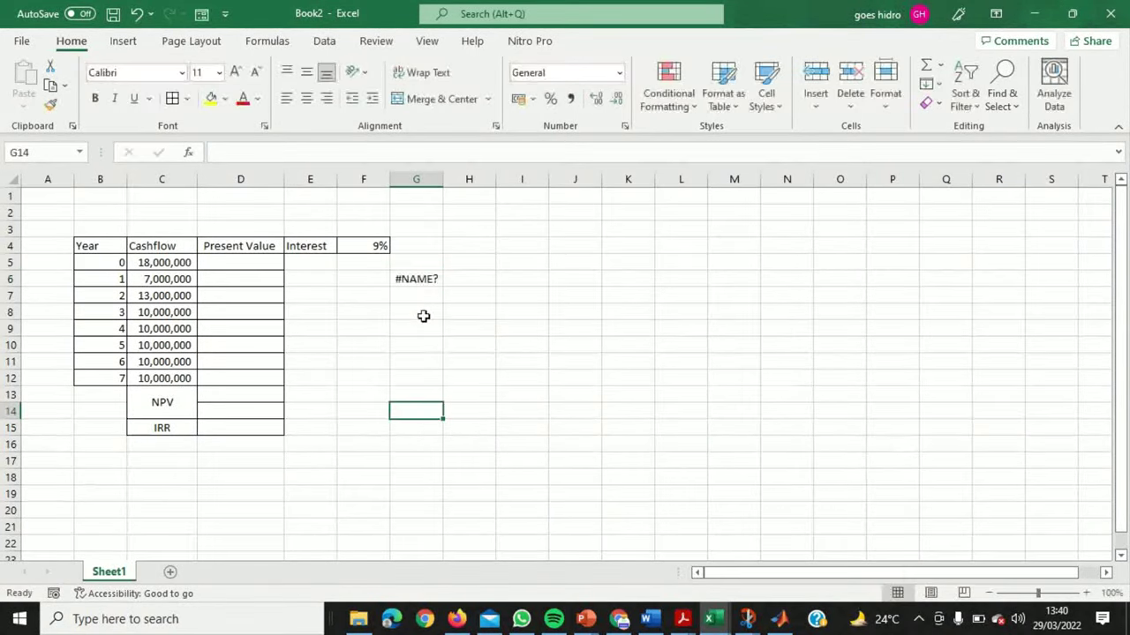
{"action": "left_click", "coordinate": [422, 276]}
{"action": "key", "text": "Delete"}
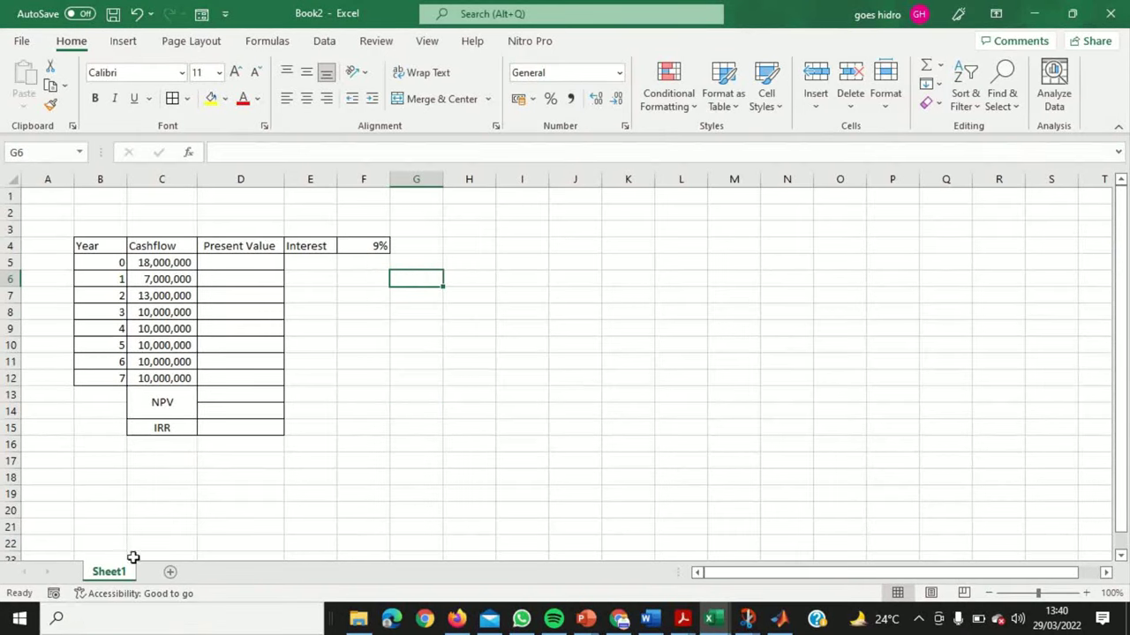
{"action": "left_click", "coordinate": [166, 410]}
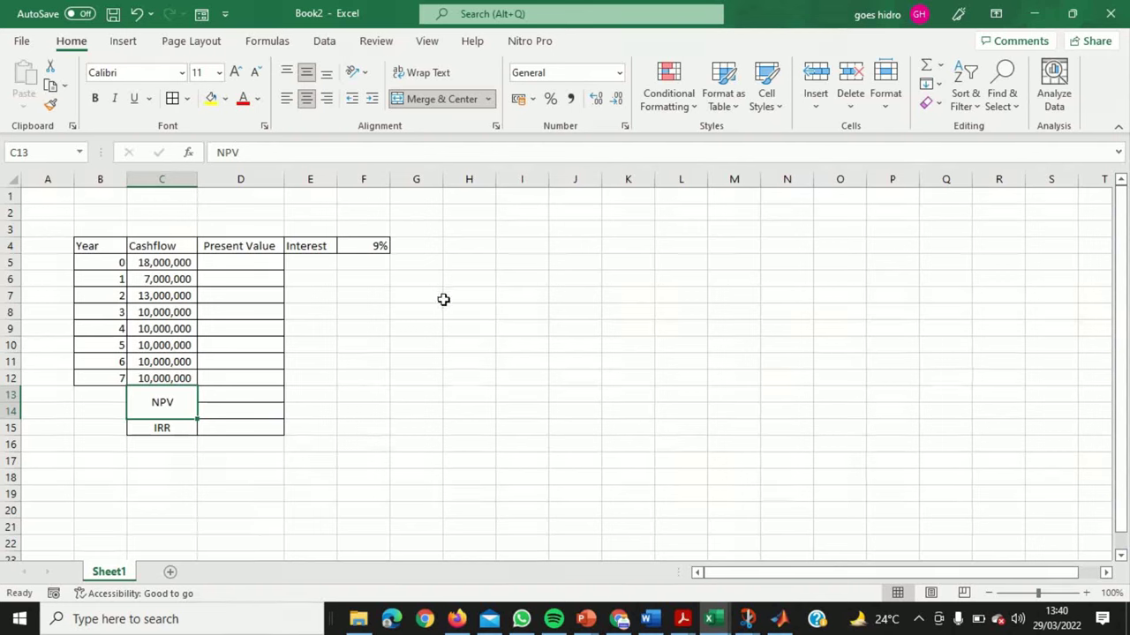
{"action": "left_click", "coordinate": [228, 427]}
{"action": "left_click", "coordinate": [234, 410]}
{"action": "left_click", "coordinate": [237, 392]}
{"action": "left_click", "coordinate": [246, 427]}
{"action": "left_click", "coordinate": [163, 404]}
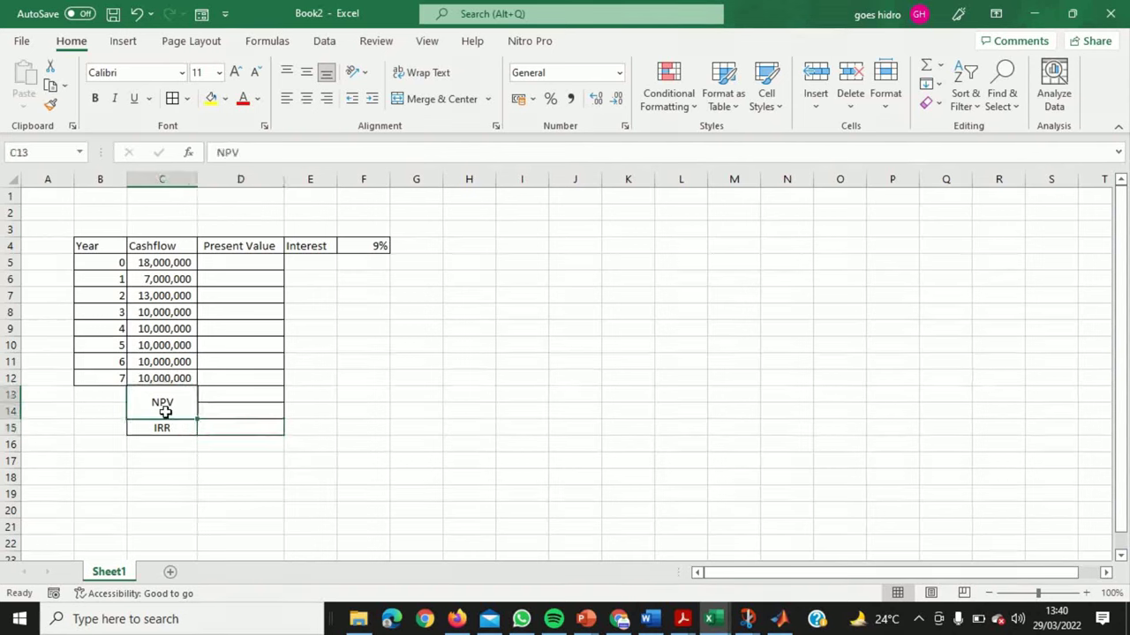
{"action": "left_click", "coordinate": [243, 392]}
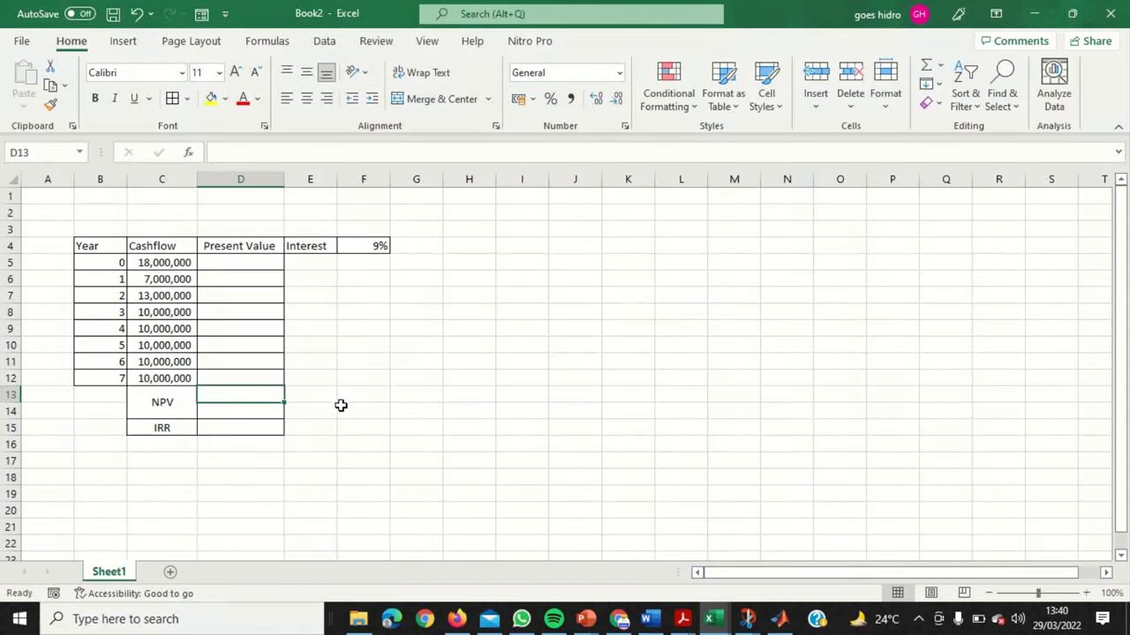
{"action": "left_click", "coordinate": [222, 428]}
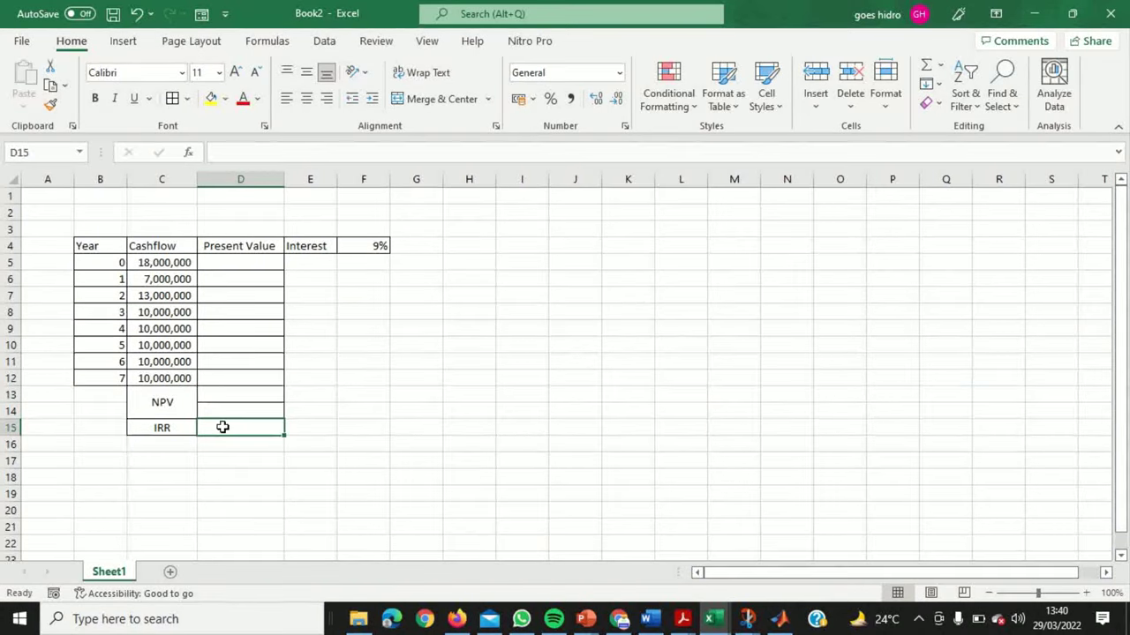
{"action": "left_click", "coordinate": [364, 243]}
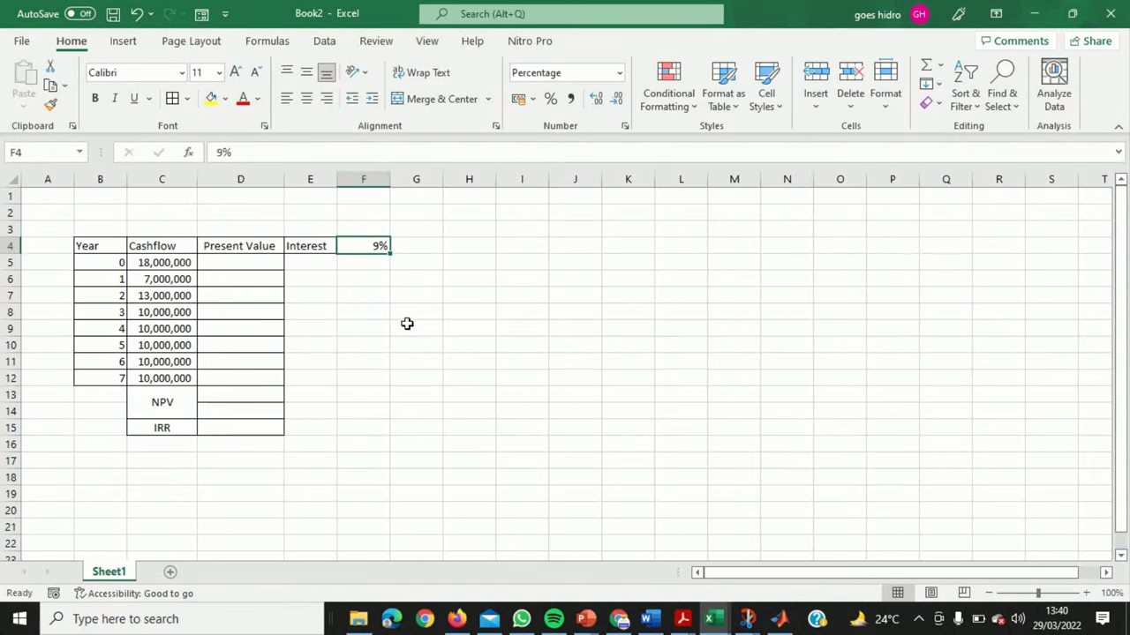
{"action": "left_click", "coordinate": [352, 297]}
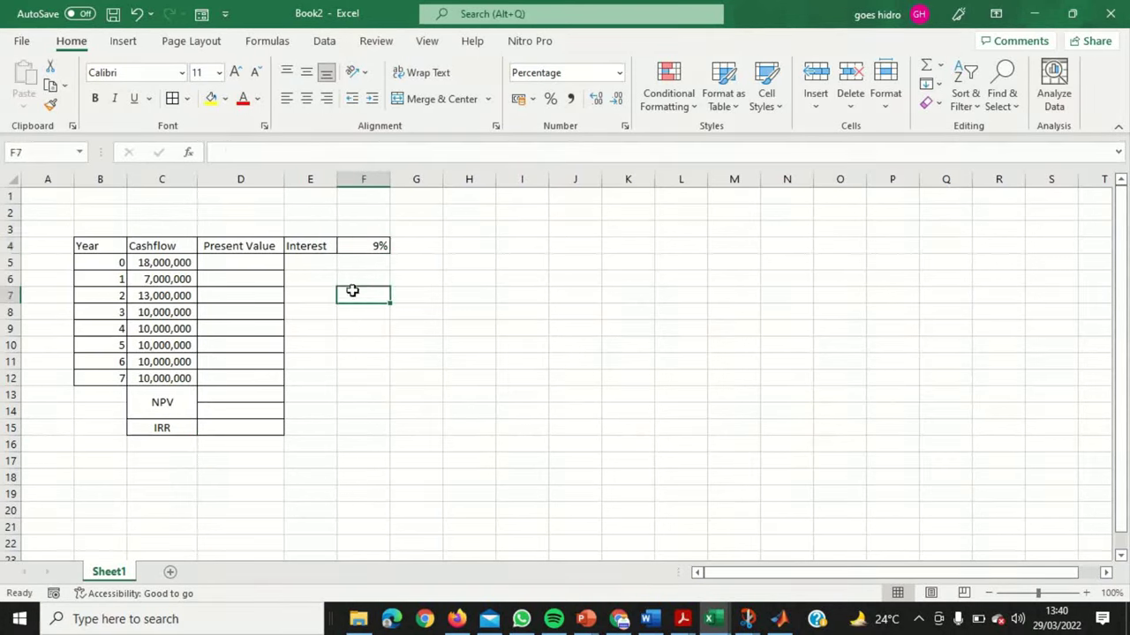
{"action": "left_click", "coordinate": [359, 246]}
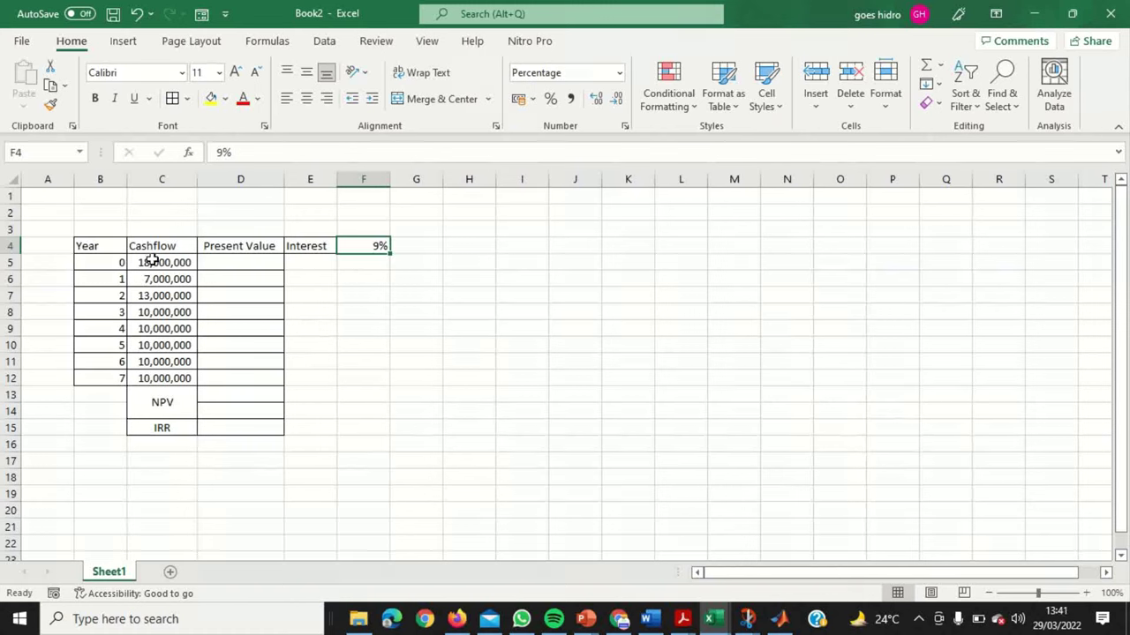
{"action": "left_click", "coordinate": [162, 261]}
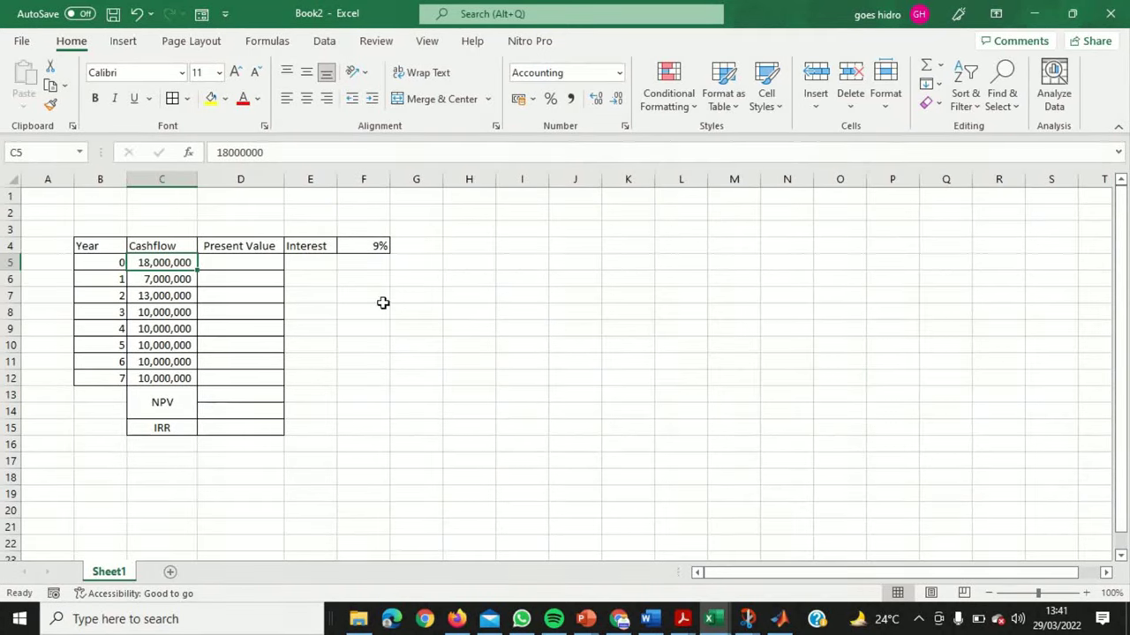
{"action": "left_click", "coordinate": [351, 246]}
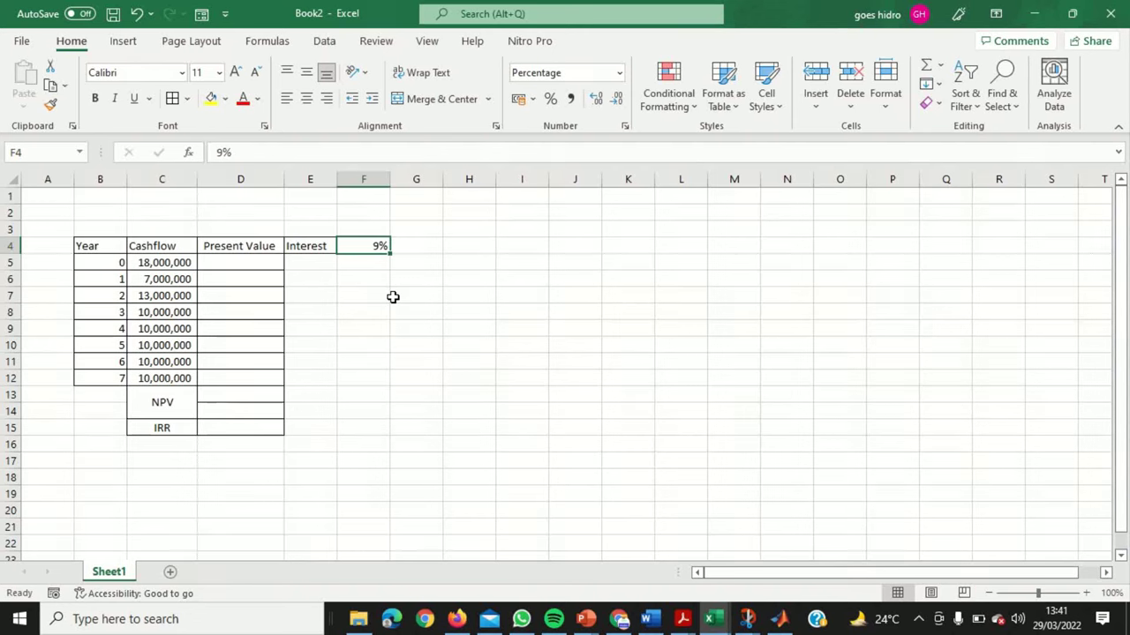
Step: Enter 5 in F4 so the interest rate reads 5%, then review the year-0 cashflow
{"action": "type", "text": "5"}
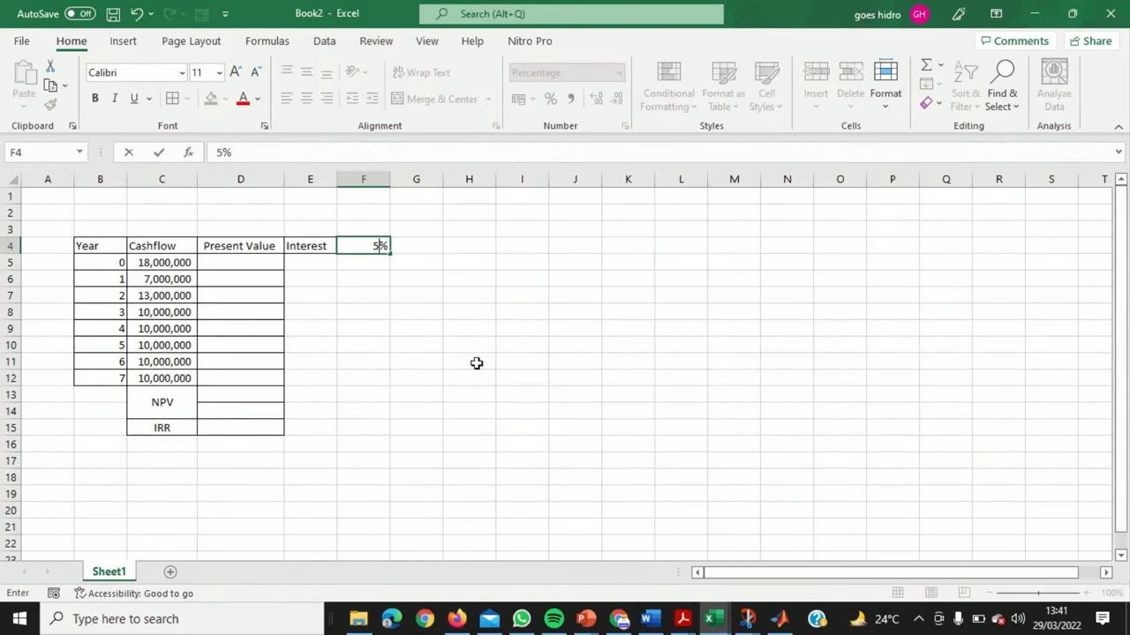
{"action": "left_click", "coordinate": [426, 327]}
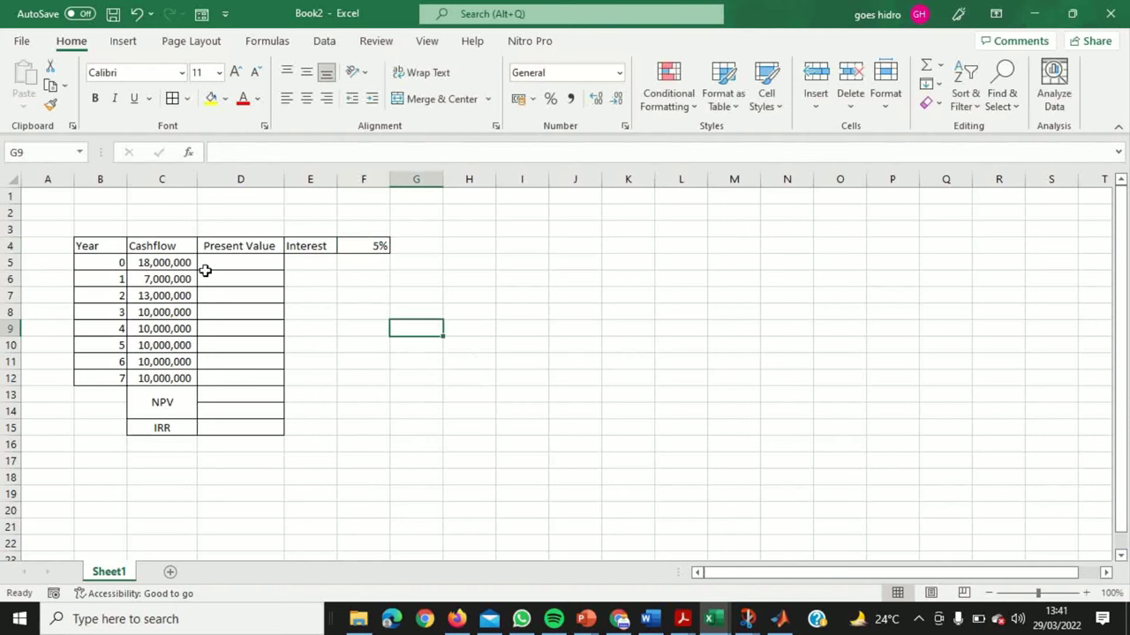
{"action": "left_click", "coordinate": [150, 263]}
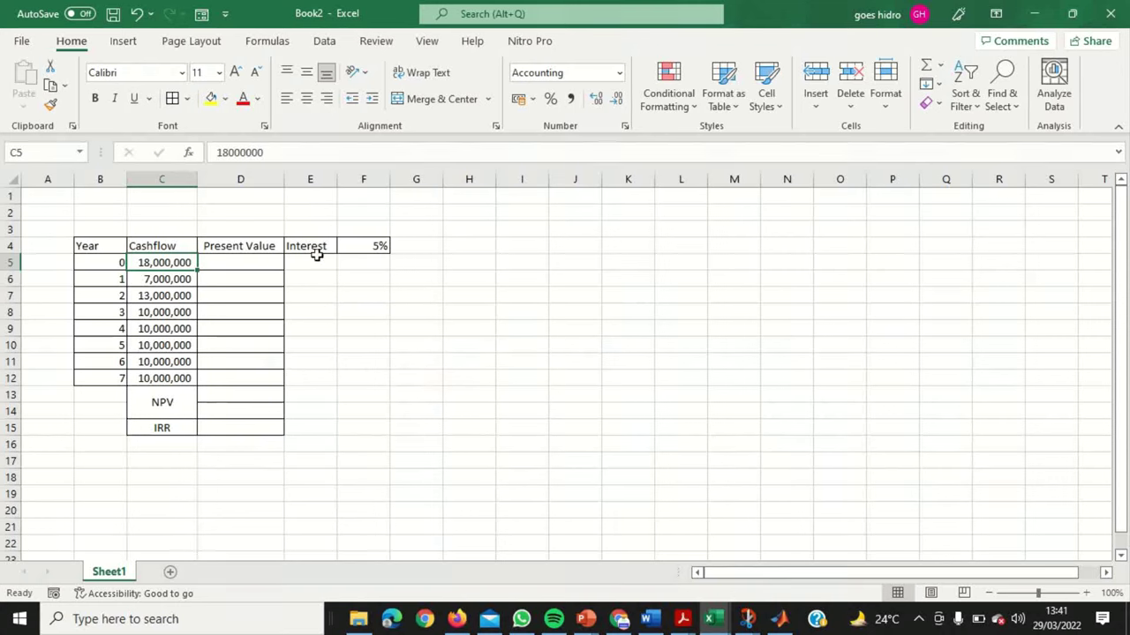
{"action": "left_click", "coordinate": [357, 243]}
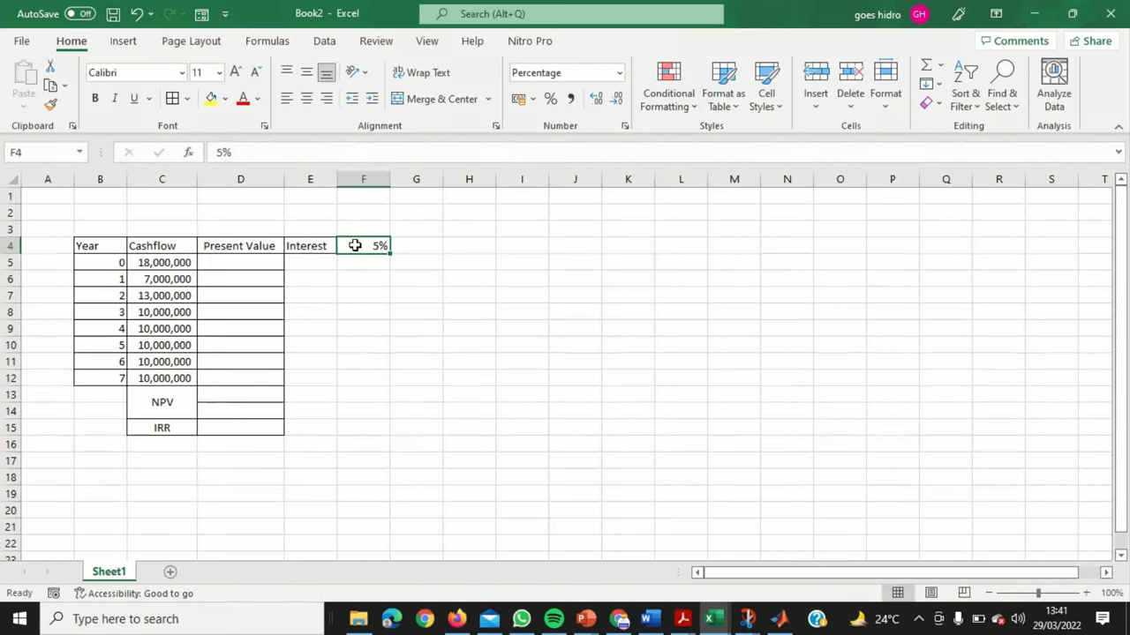
{"action": "left_click", "coordinate": [158, 263]}
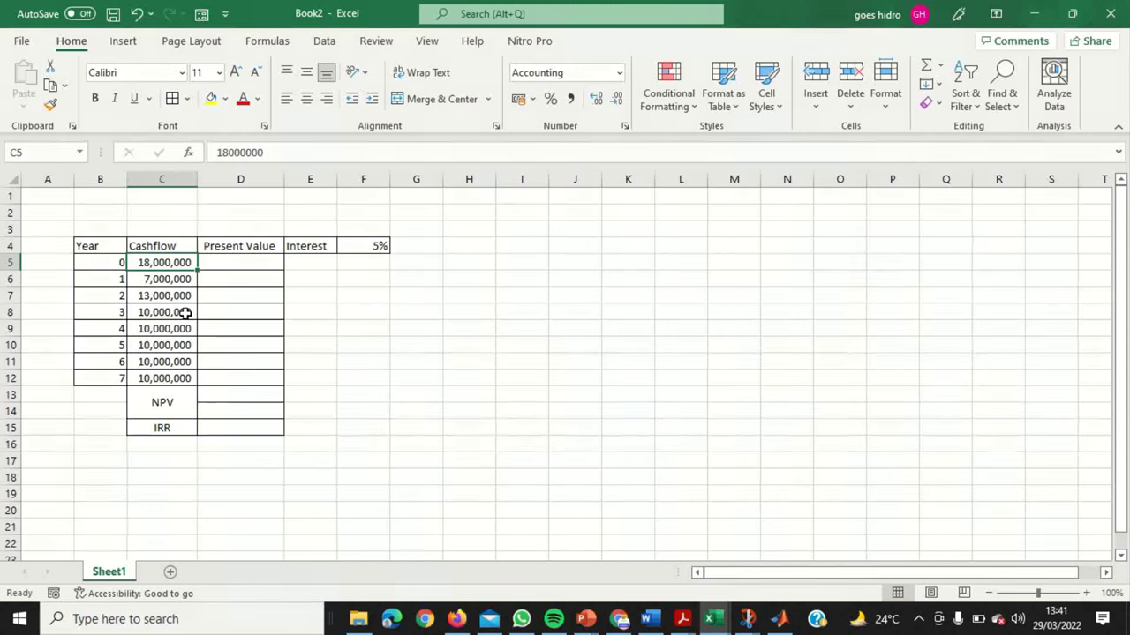
Step: Review the early cashflows: 18,000,000 at year 0, 7,000,000 at year 1, 13,000,000 at year 2
{"action": "left_click_drag", "start_coordinate": [166, 327], "coordinate": [164, 312]}
{"action": "left_click", "coordinate": [163, 259]}
{"action": "left_click", "coordinate": [164, 279]}
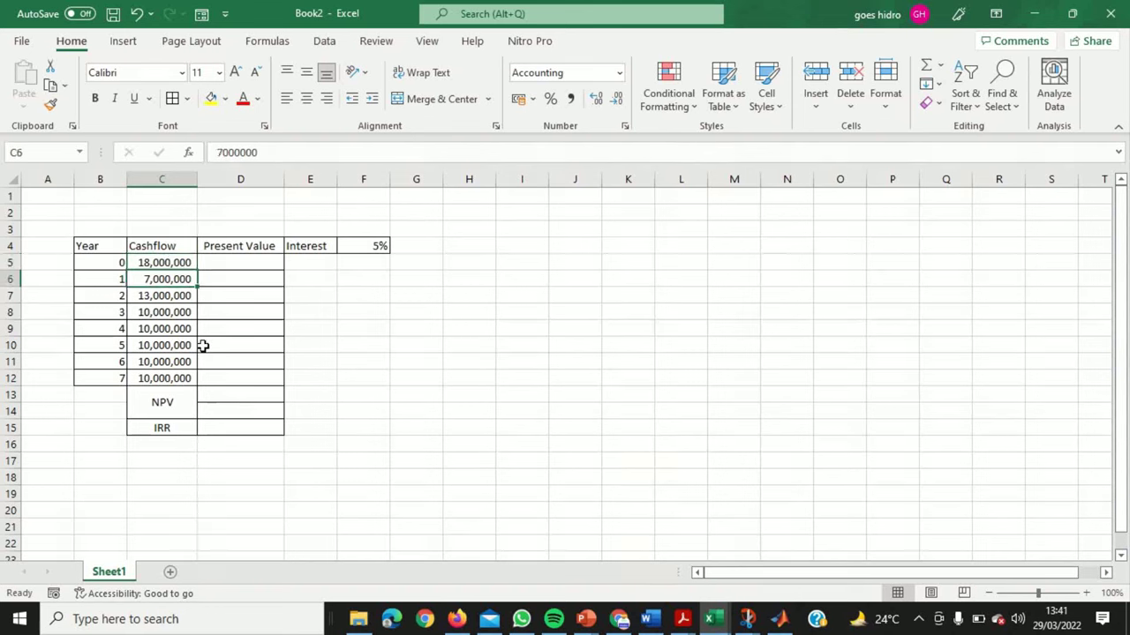
{"action": "left_click", "coordinate": [148, 295]}
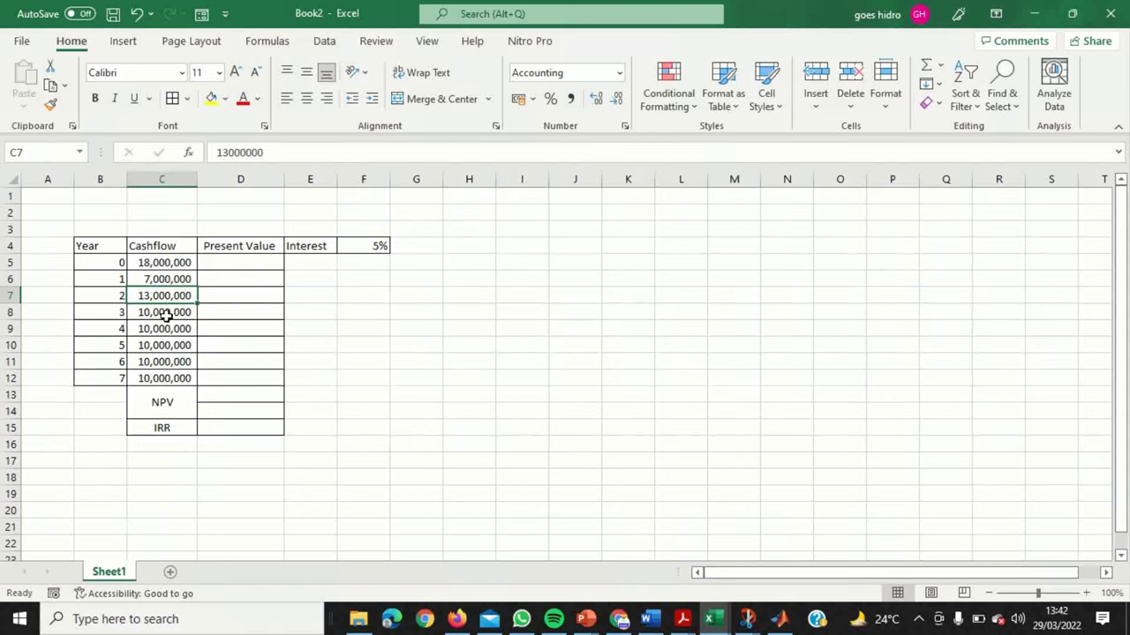
{"action": "left_click", "coordinate": [165, 315]}
{"action": "left_click", "coordinate": [157, 377]}
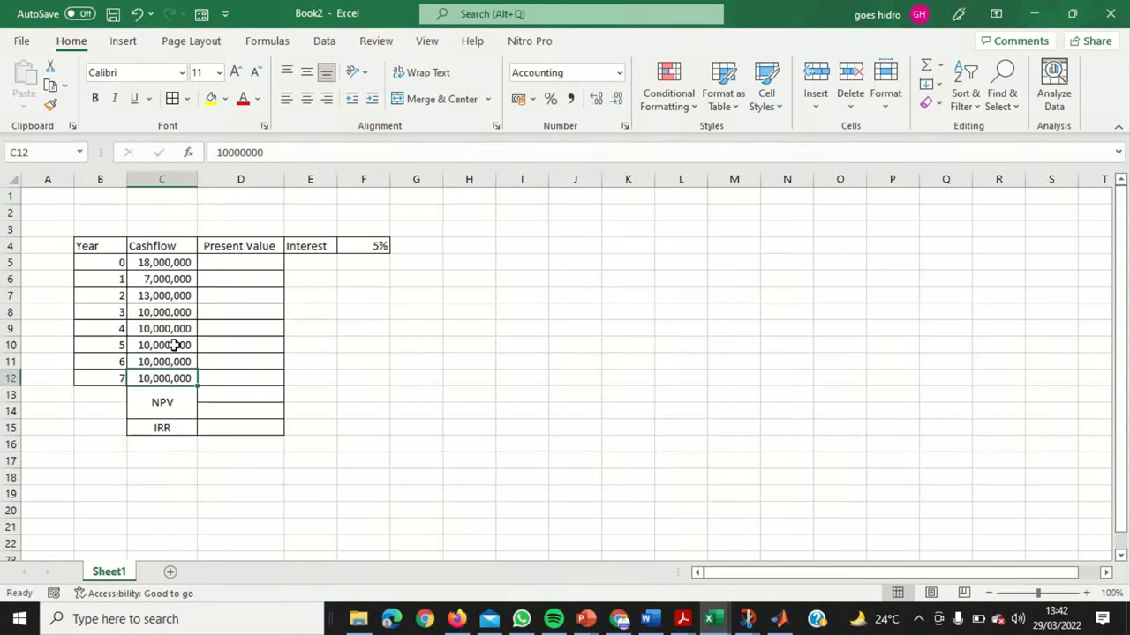
{"action": "left_click", "coordinate": [162, 280]}
{"action": "left_click", "coordinate": [166, 309]}
{"action": "left_click", "coordinate": [160, 280]}
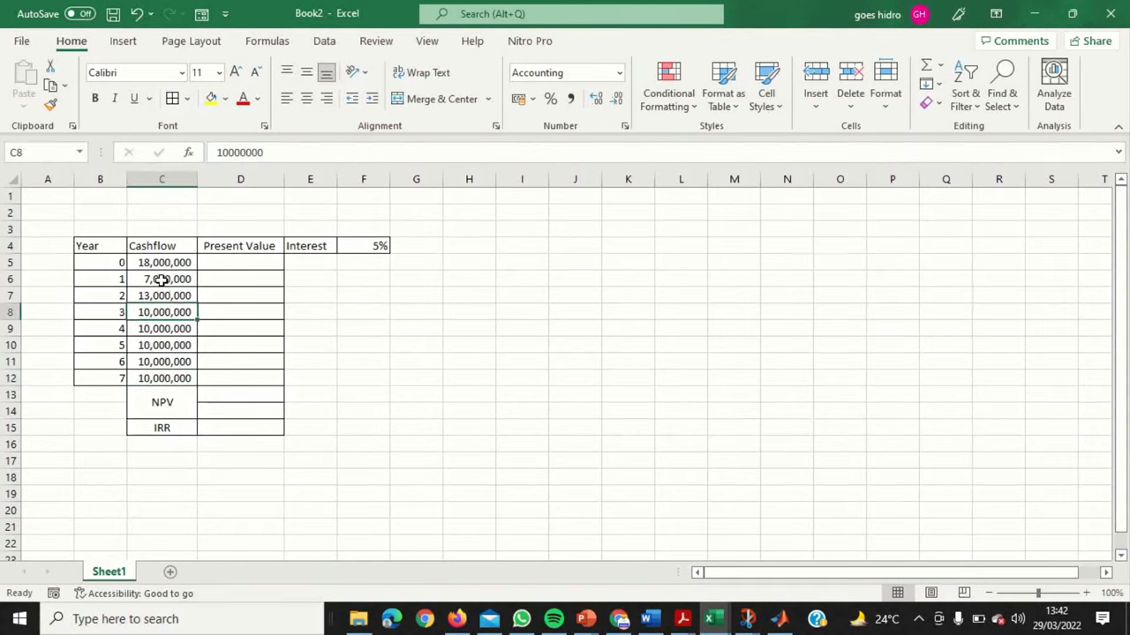
{"action": "left_click", "coordinate": [165, 298]}
{"action": "left_click", "coordinate": [168, 278]}
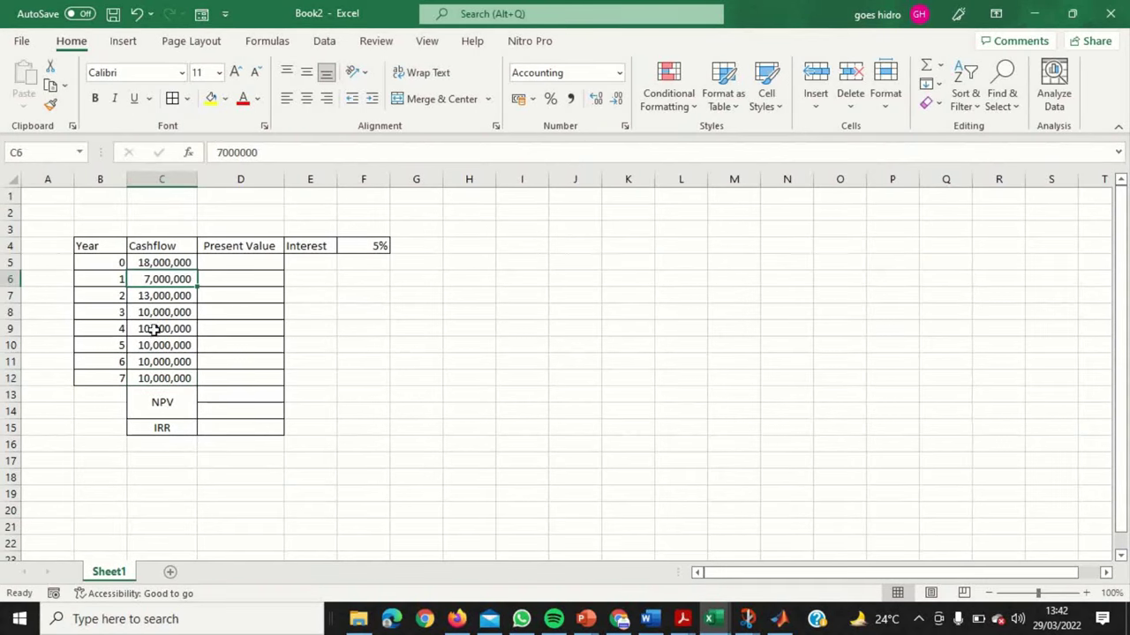
{"action": "left_click", "coordinate": [167, 296]}
{"action": "left_click", "coordinate": [170, 276]}
Step: Step through the year 2–7 cashflows down to year 7 and check the 5% interest rate
{"action": "left_click", "coordinate": [168, 297]}
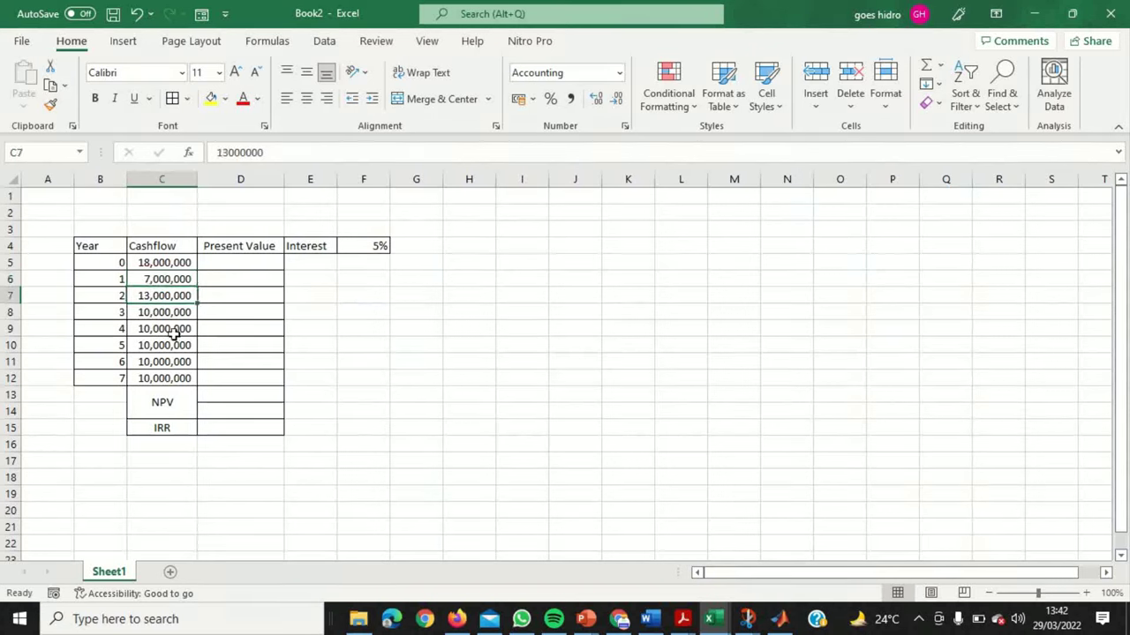
{"action": "left_click", "coordinate": [161, 316]}
{"action": "left_click", "coordinate": [163, 330]}
{"action": "left_click", "coordinate": [168, 348]}
{"action": "left_click", "coordinate": [171, 363]}
{"action": "left_click", "coordinate": [174, 380]}
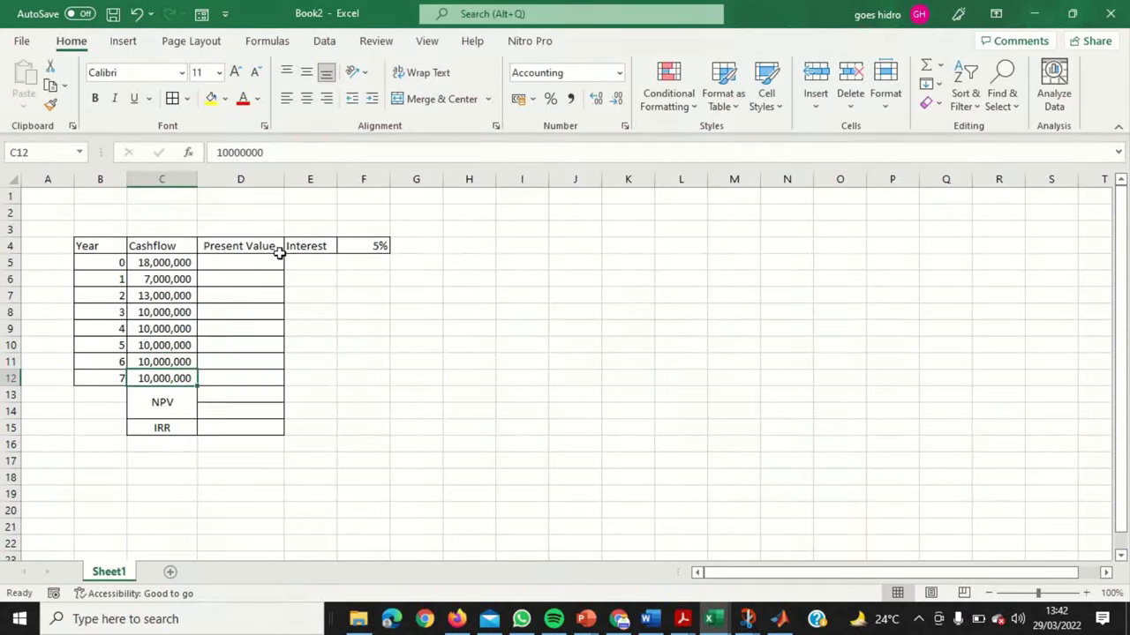
{"action": "left_click", "coordinate": [166, 263]}
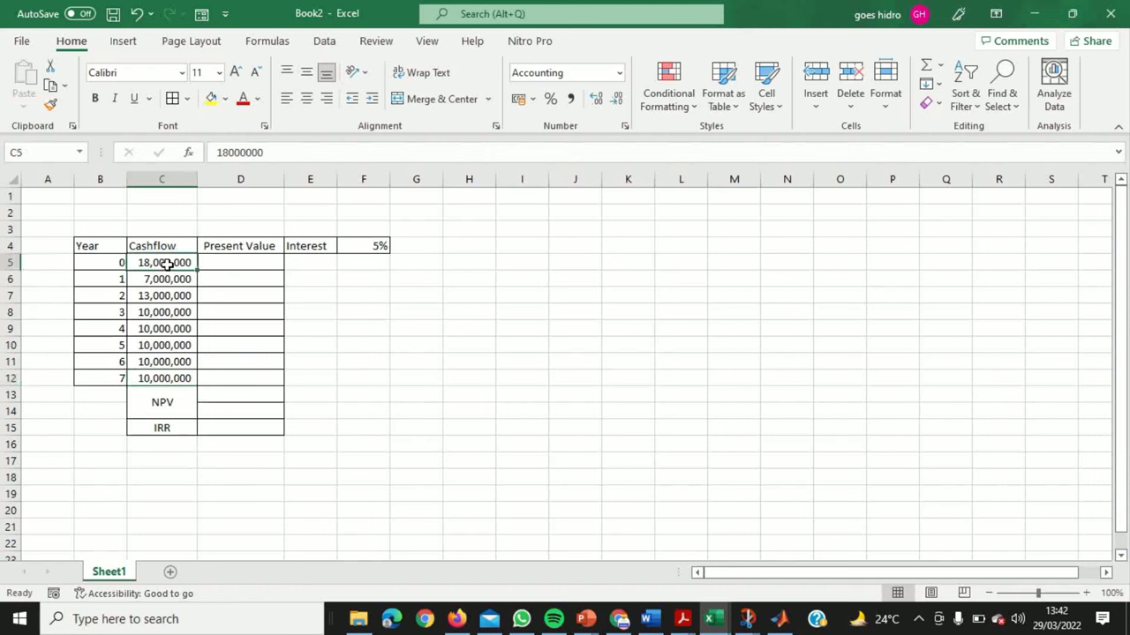
{"action": "left_click", "coordinate": [374, 244]}
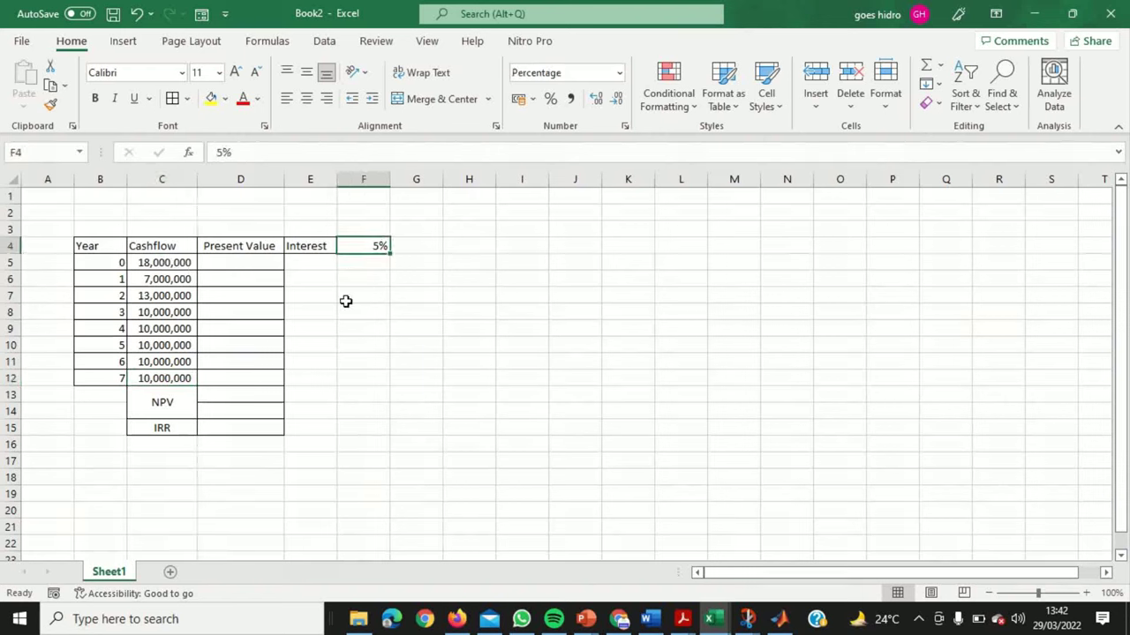
{"action": "left_click", "coordinate": [177, 263]}
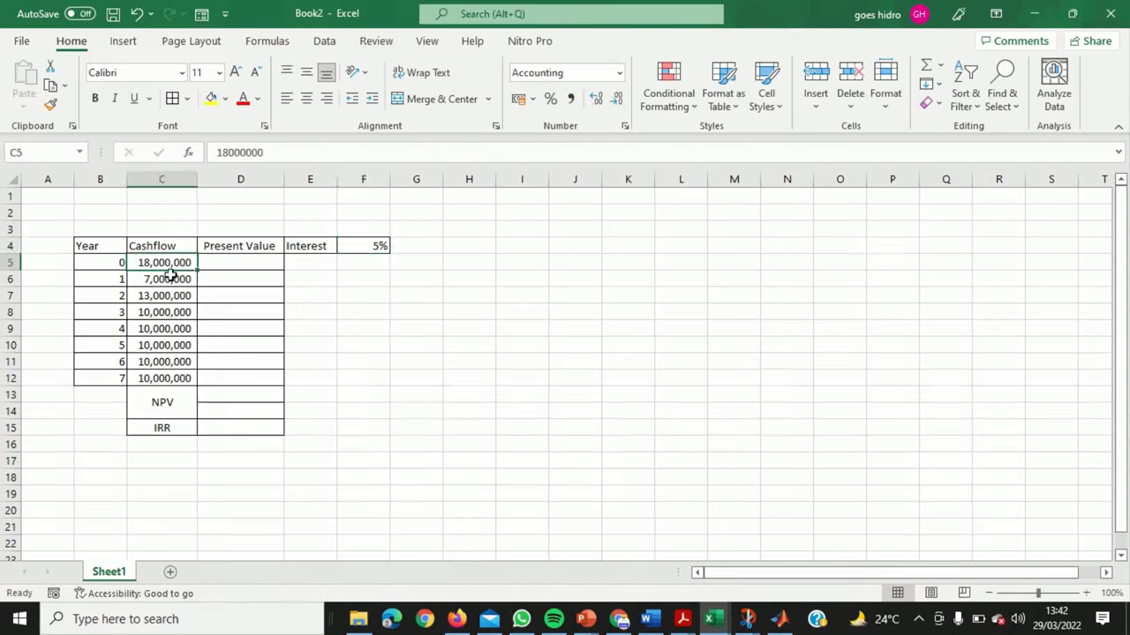
{"action": "left_click", "coordinate": [159, 345]}
{"action": "left_click", "coordinate": [310, 215]}
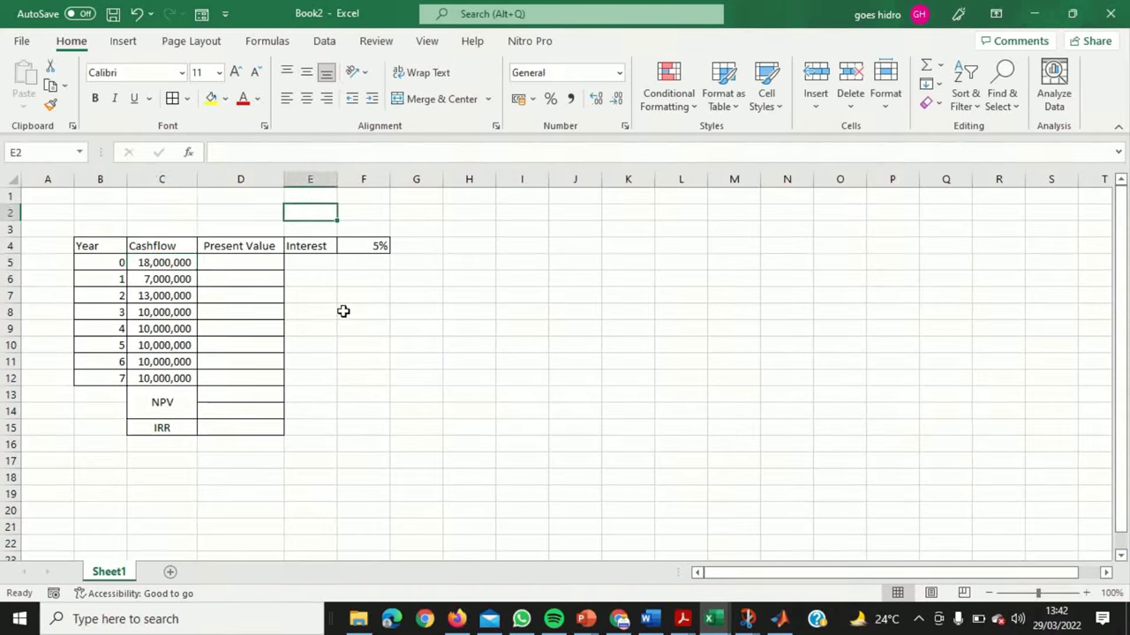
{"action": "left_click", "coordinate": [378, 244]}
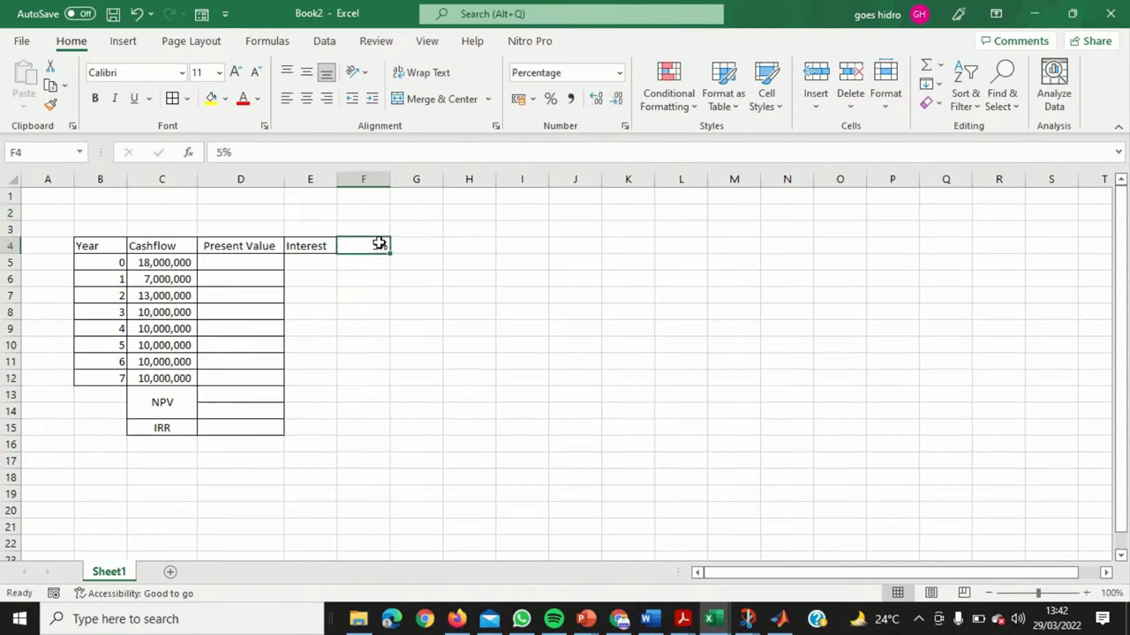
{"action": "left_click", "coordinate": [365, 323]}
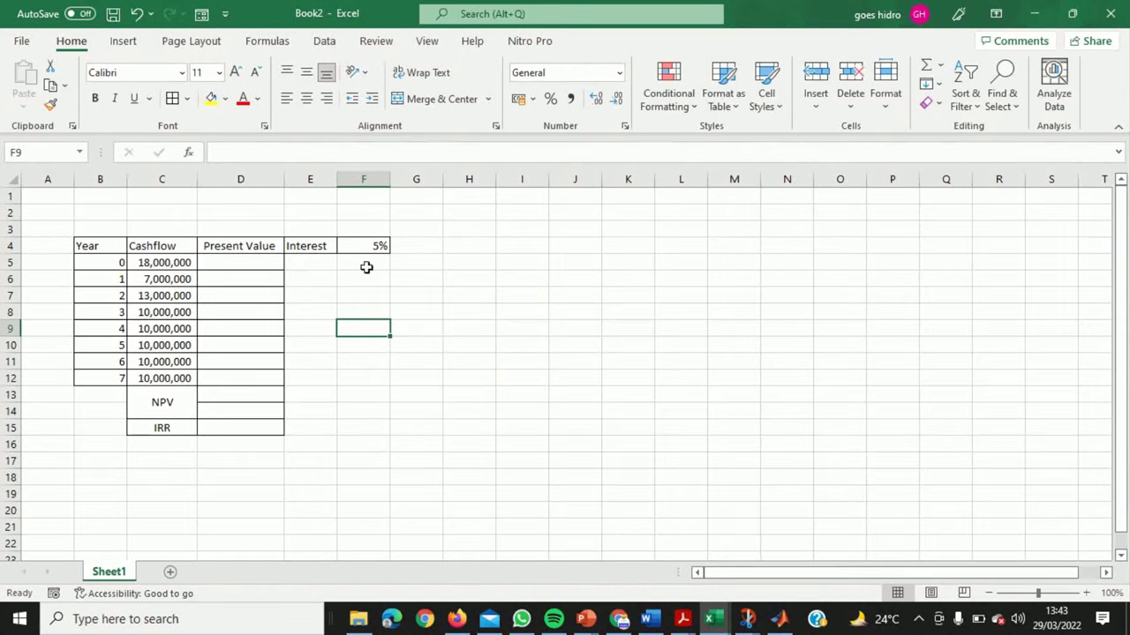
Step: Enter the year-1 present value formula =C6/(1+$F$4)^B6 in D6
{"action": "left_click", "coordinate": [223, 265]}
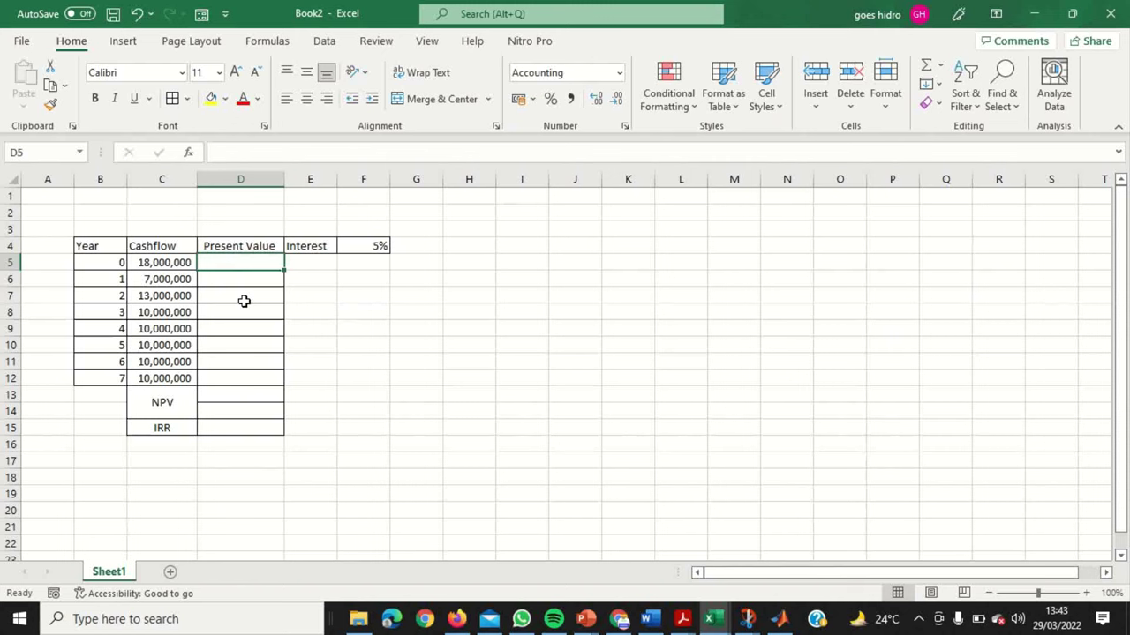
{"action": "left_click", "coordinate": [101, 261]}
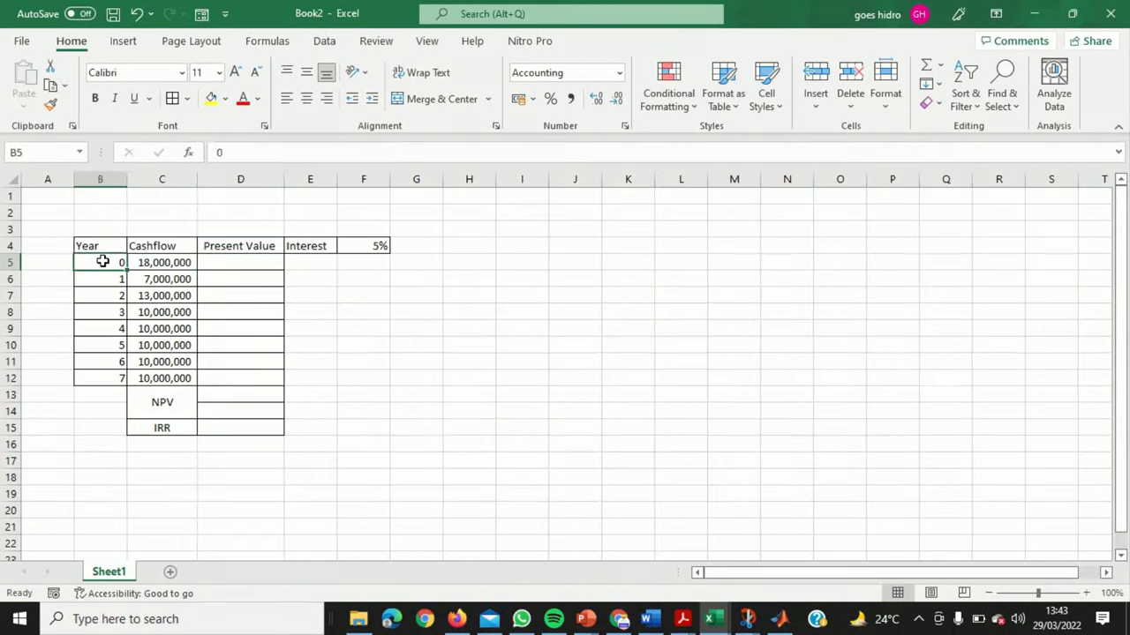
{"action": "left_click", "coordinate": [233, 267]}
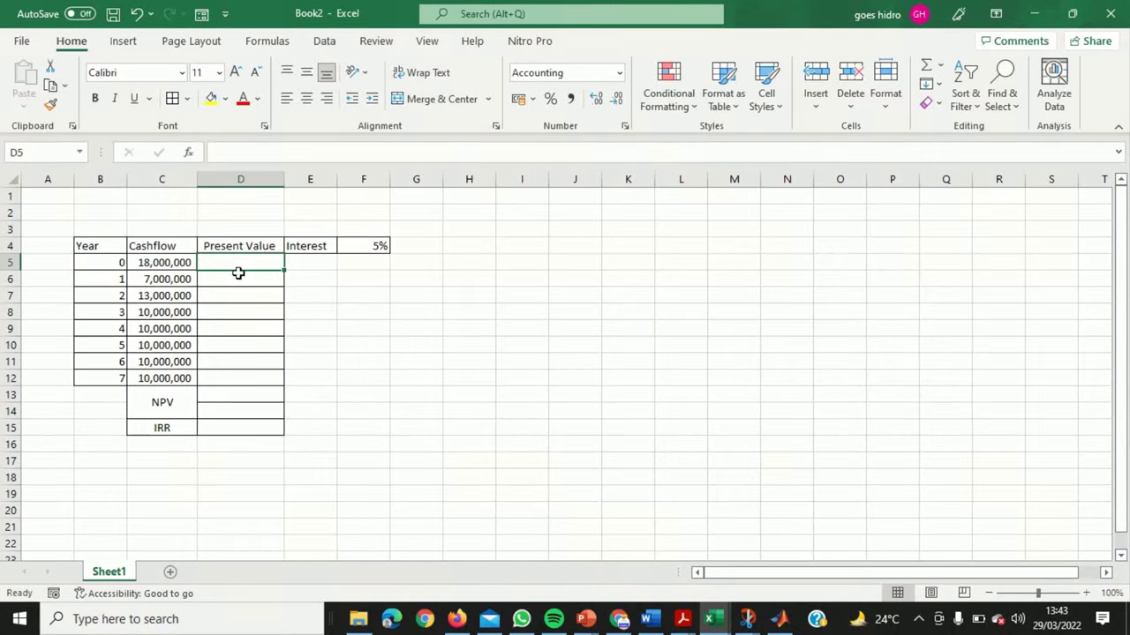
{"action": "left_click", "coordinate": [239, 278]}
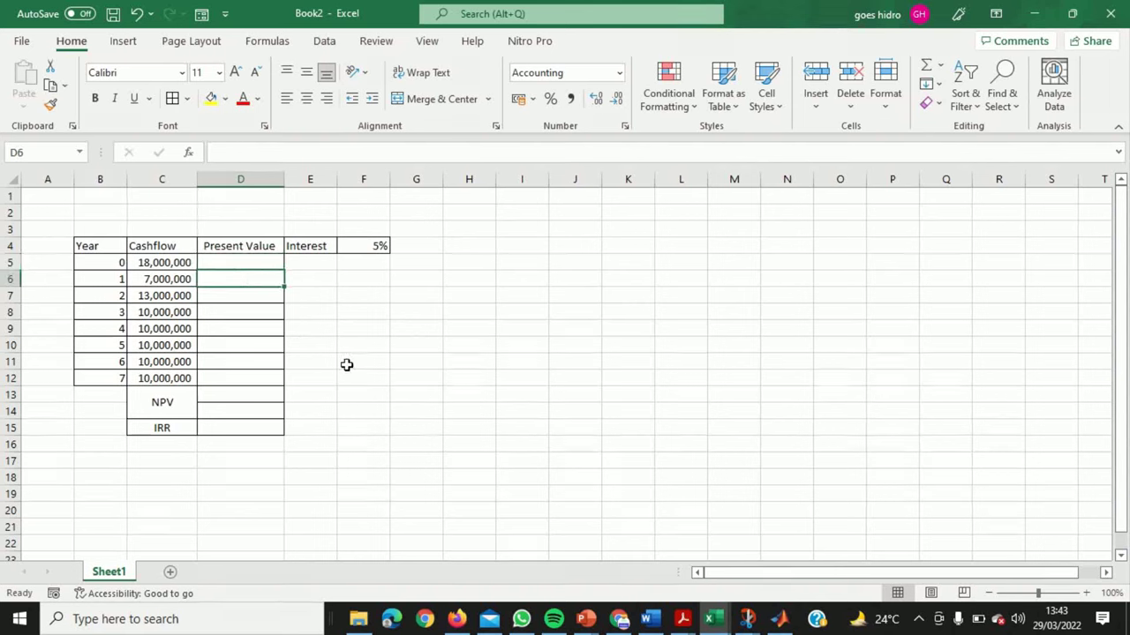
{"action": "type", "text": "="}
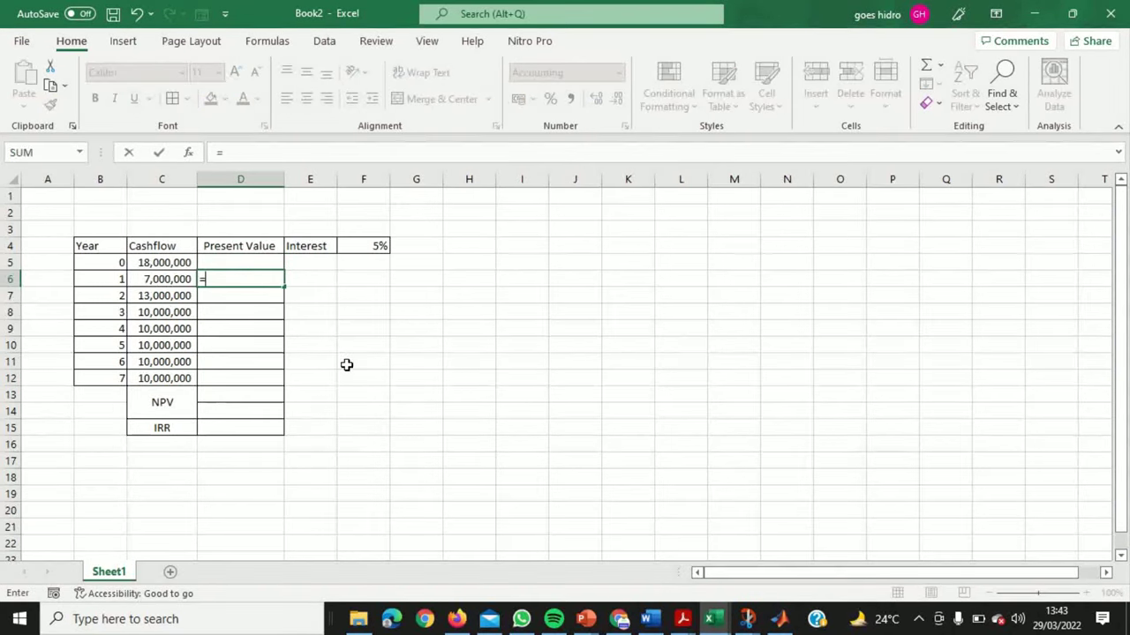
{"action": "left_click", "coordinate": [150, 280]}
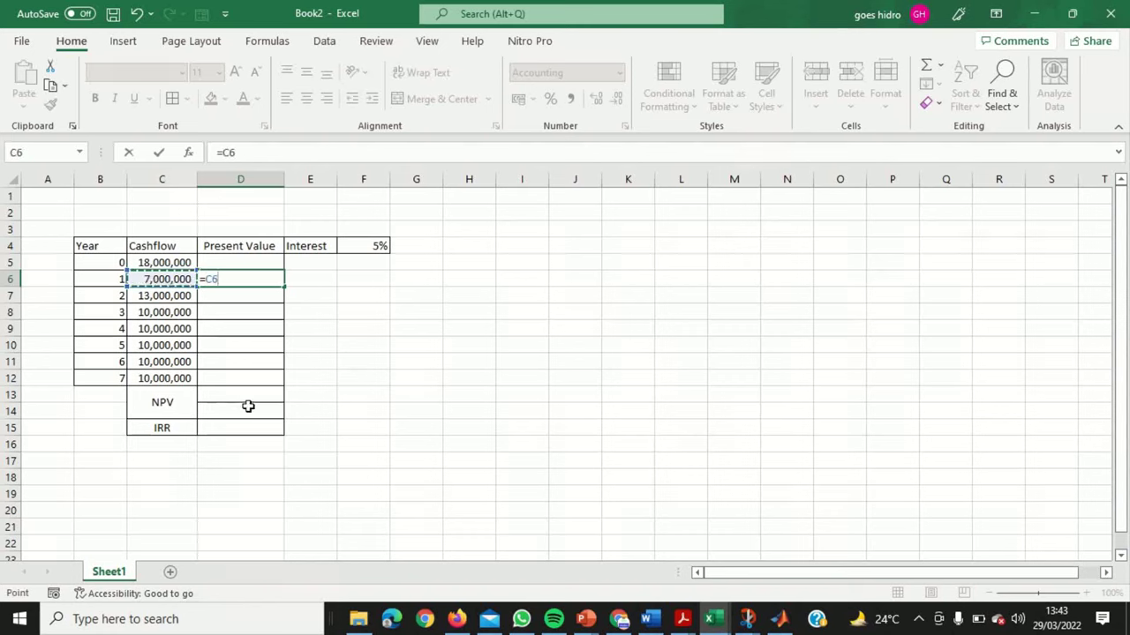
{"action": "type", "text": "/(1+"}
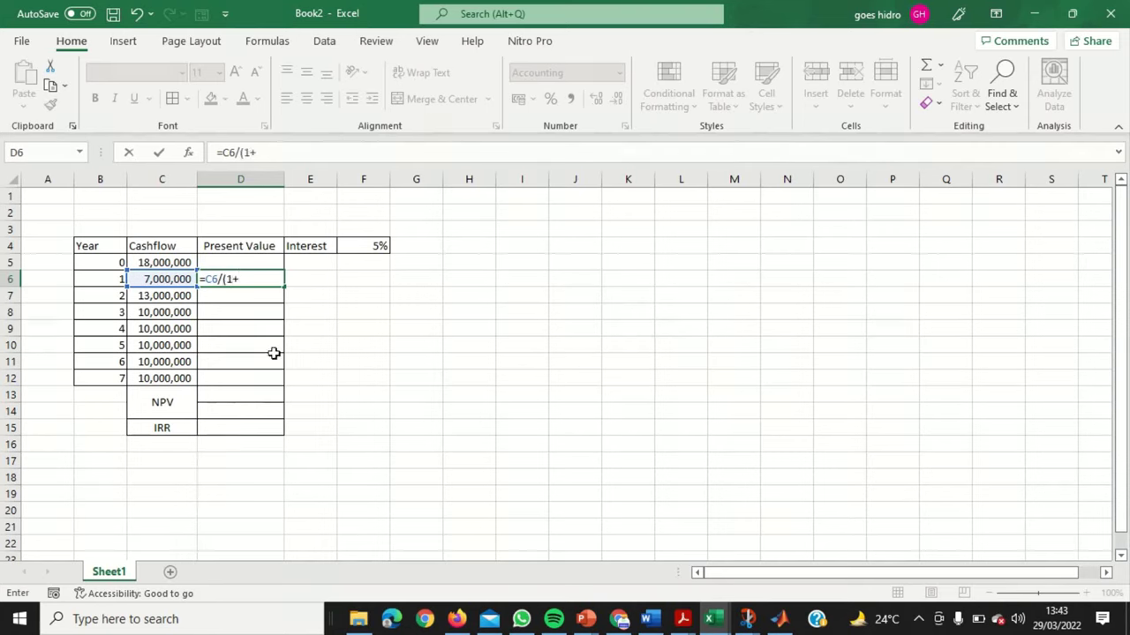
{"action": "left_click", "coordinate": [372, 244]}
{"action": "type", "text": ")^"}
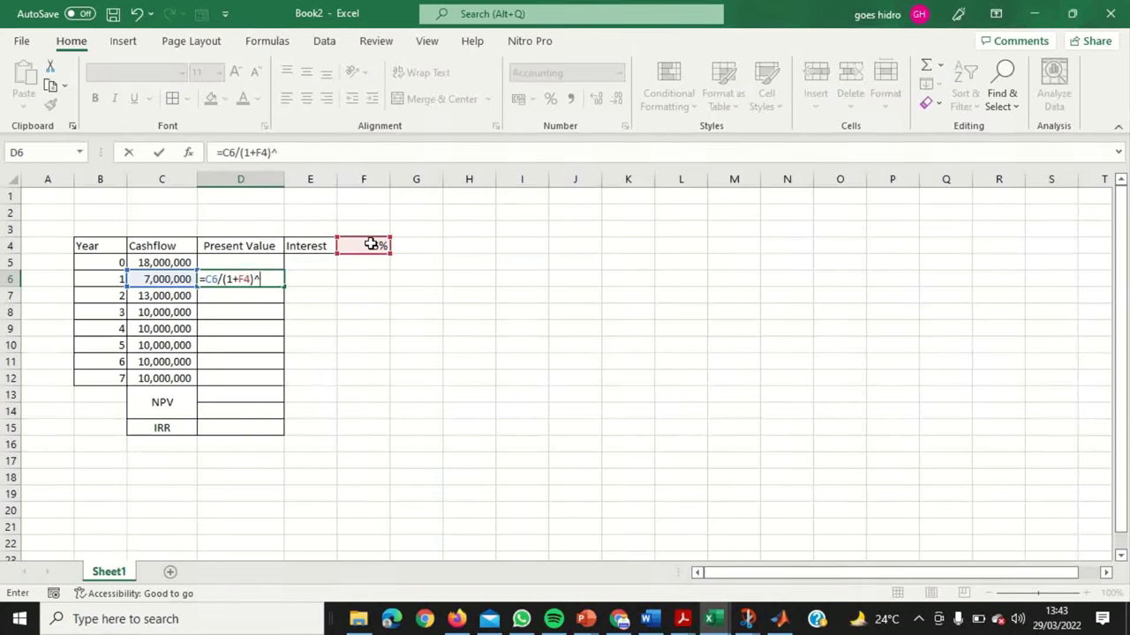
{"action": "left_click", "coordinate": [94, 278]}
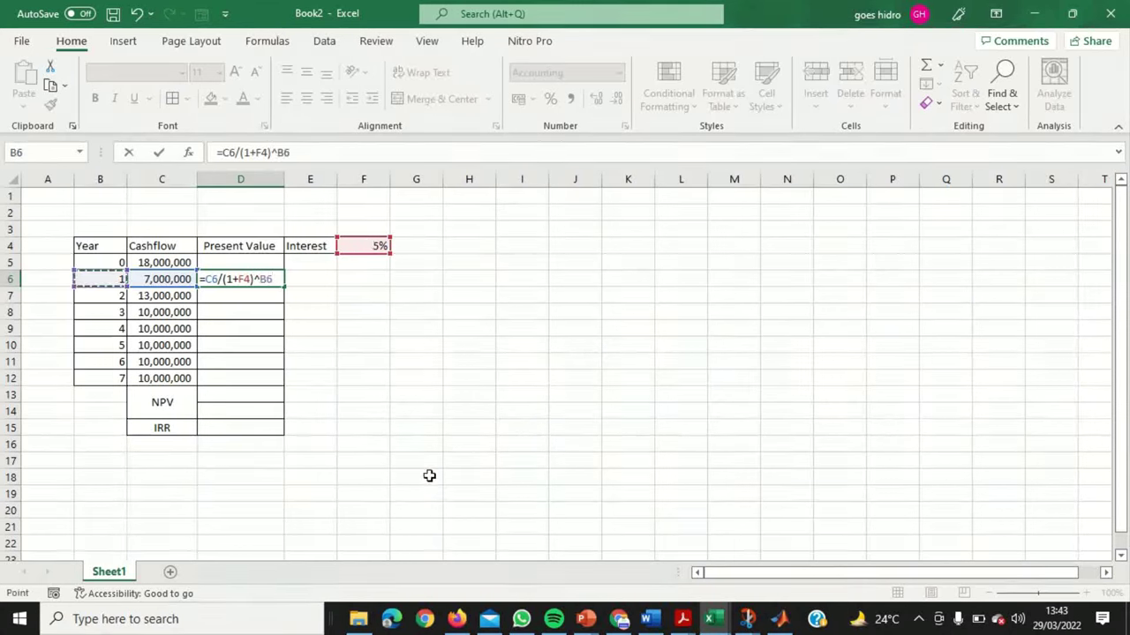
{"action": "left_click", "coordinate": [240, 278]}
{"action": "type", "text": "$"}
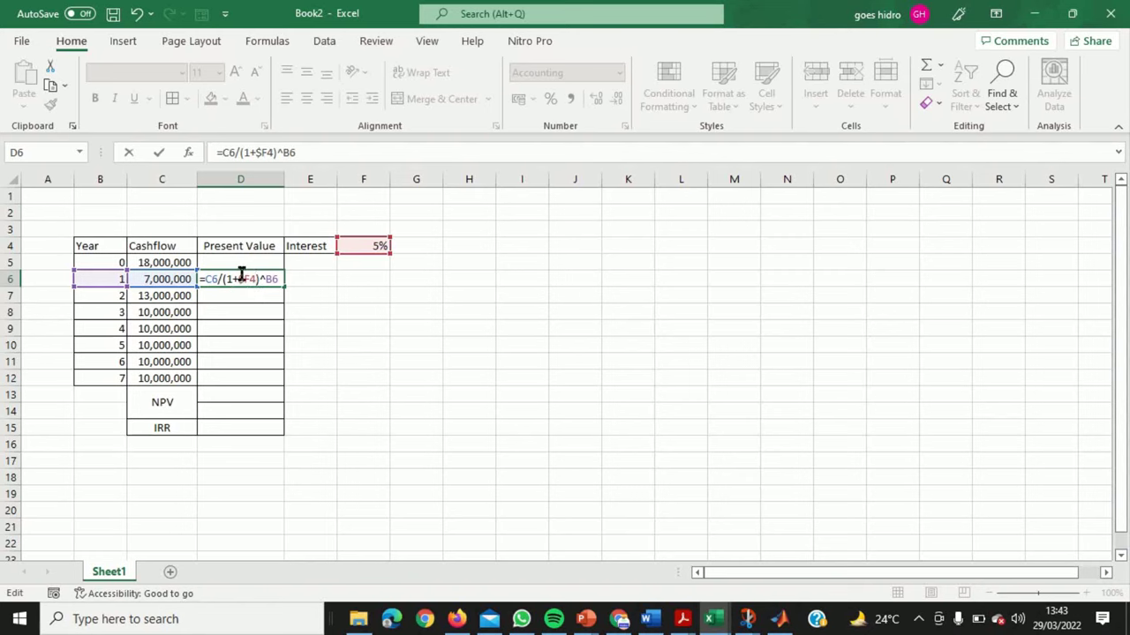
{"action": "type", "text": "$"}
{"action": "left_click", "coordinate": [208, 349]}
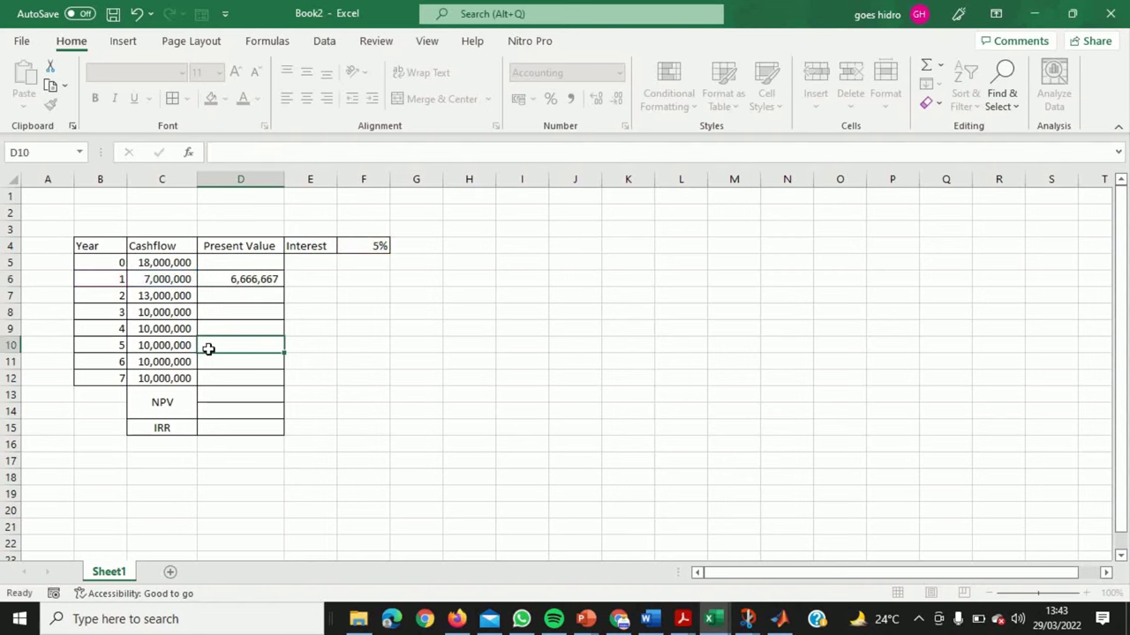
Step: Fill the present value formula from D6 down to D12 for years 1–7
{"action": "left_click", "coordinate": [237, 281]}
{"action": "left_click_drag", "start_coordinate": [284, 286], "coordinate": [294, 389]}
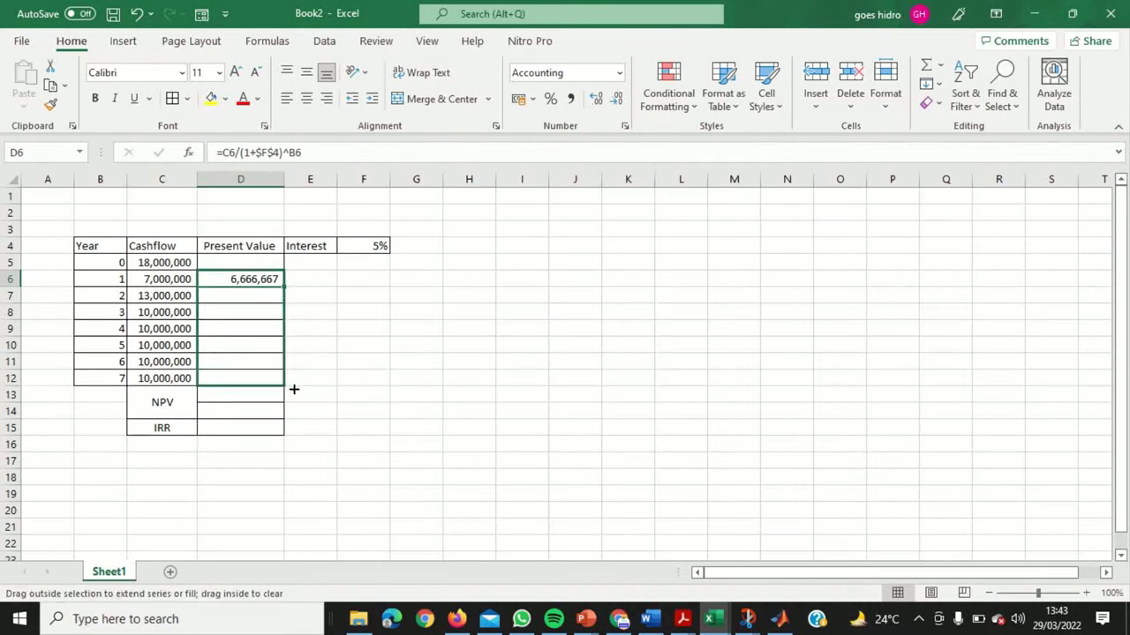
{"action": "left_click", "coordinate": [233, 265]}
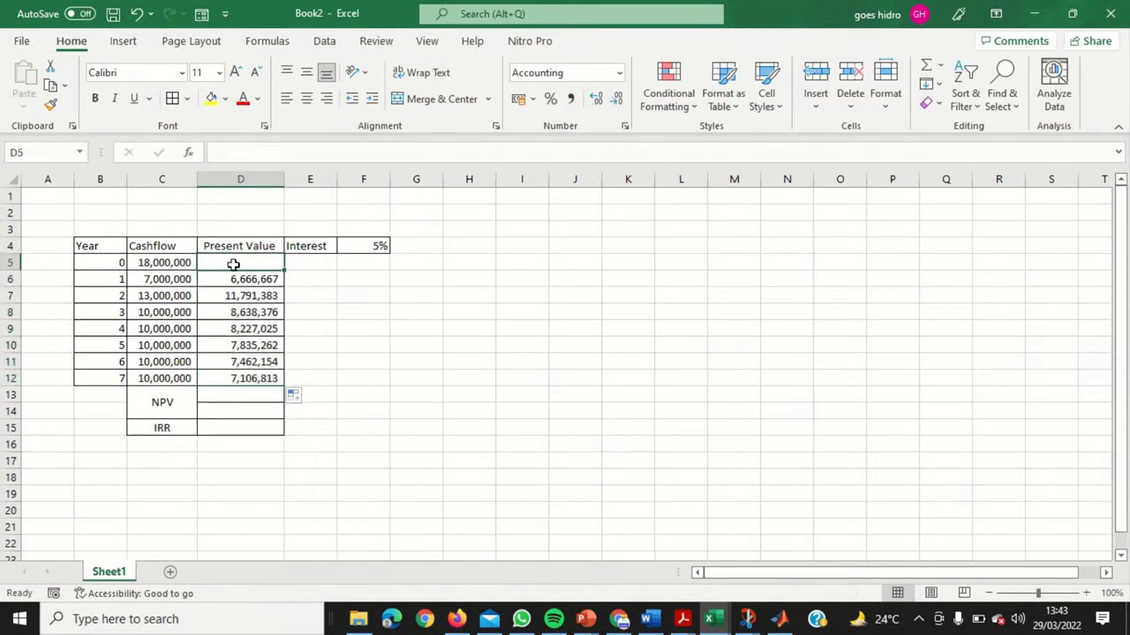
Step: Set the year-0 present value in D5 to -18,000,000
{"action": "type", "text": "-"}
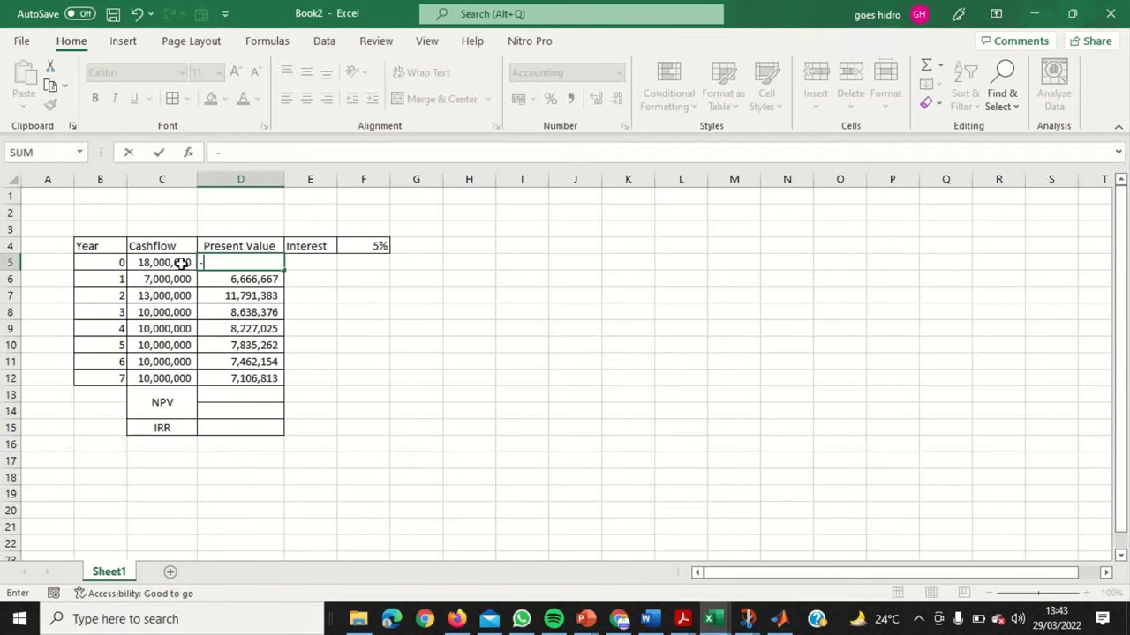
{"action": "type", "text": "18000000"}
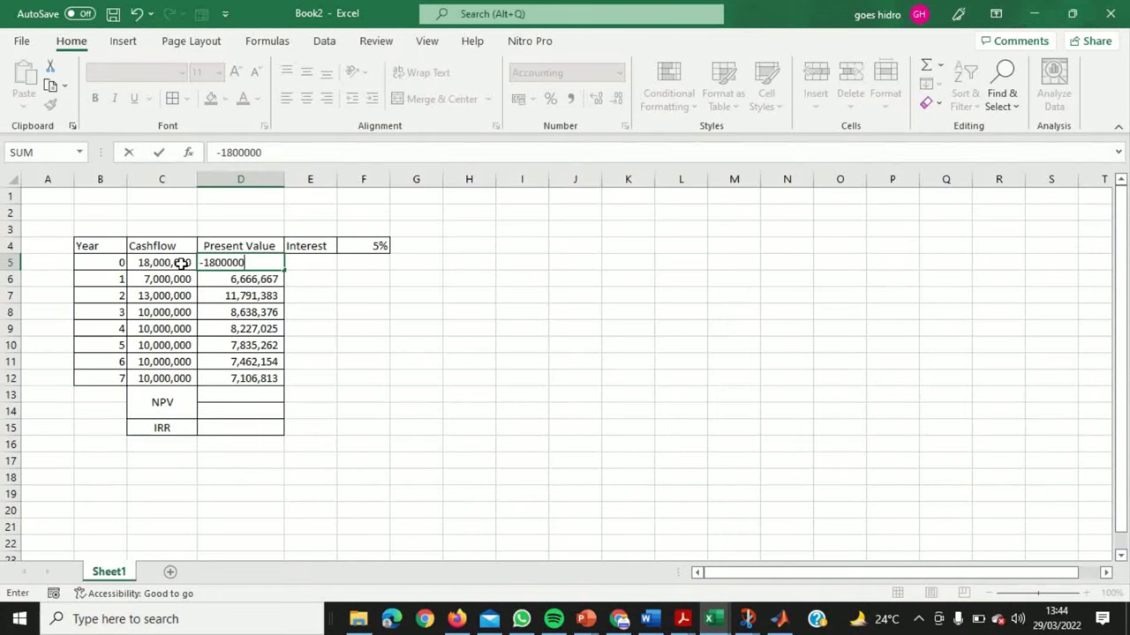
{"action": "left_click", "coordinate": [231, 346]}
Step: Make the year-0 cashflow in C5 negative, -18,000,000
{"action": "left_click", "coordinate": [158, 265]}
{"action": "left_click", "coordinate": [217, 155]}
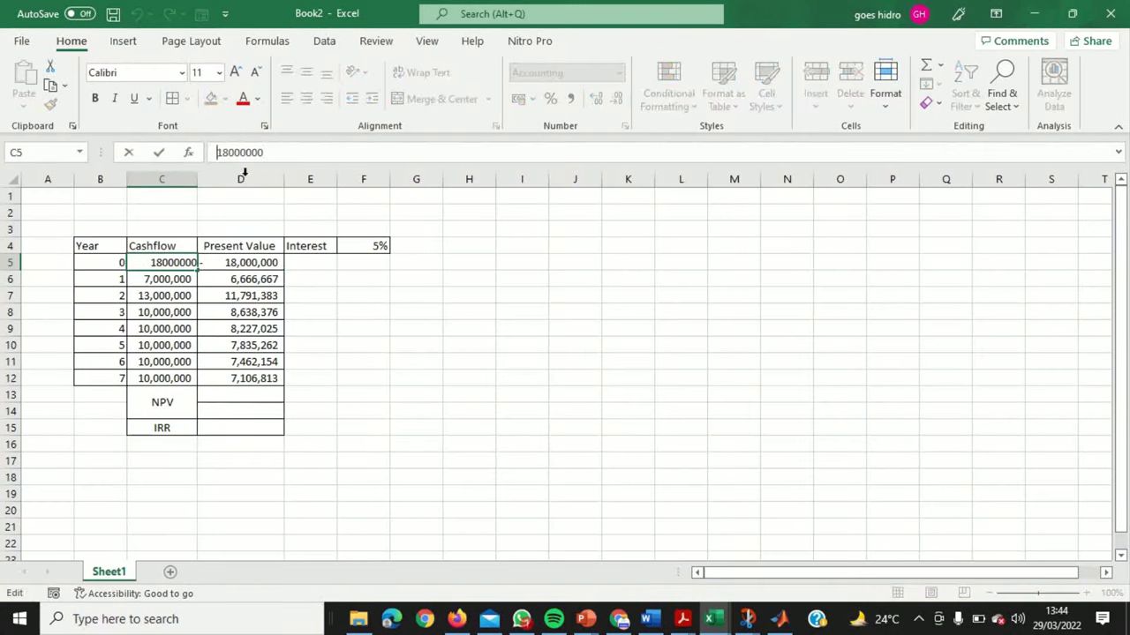
{"action": "type", "text": "-"}
{"action": "key", "text": "Return"}
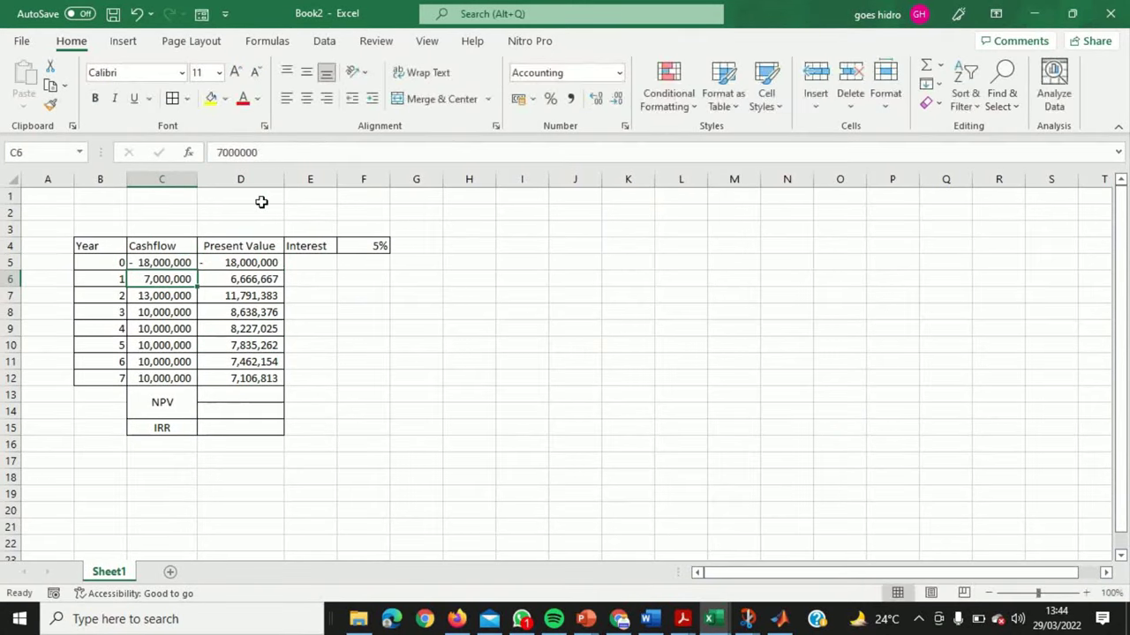
{"action": "key", "text": "Up"}
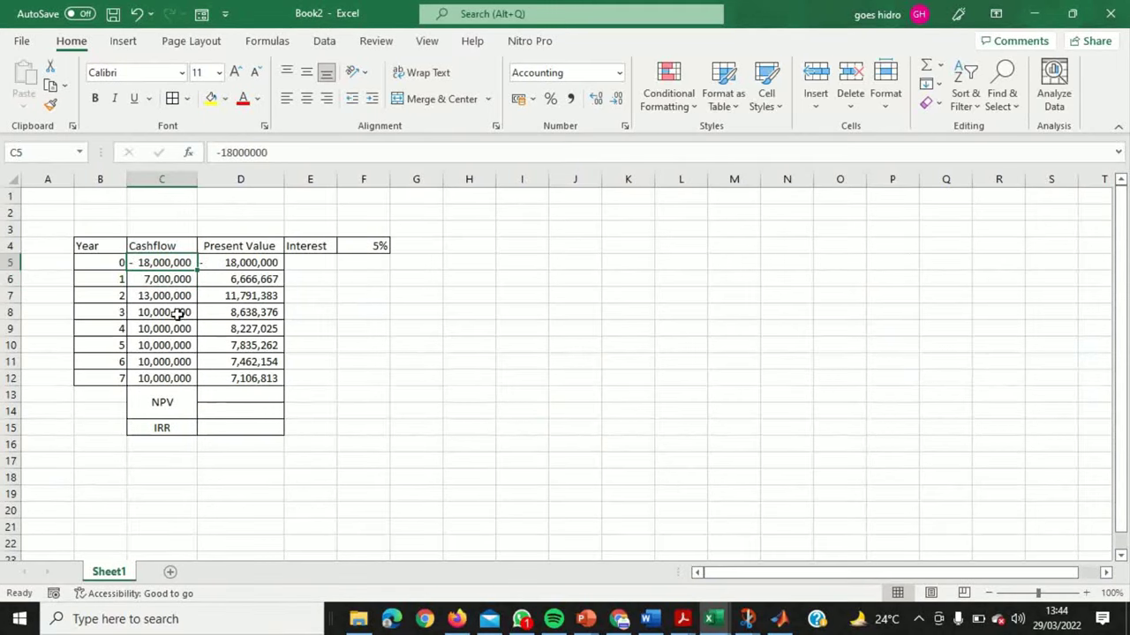
{"action": "left_click", "coordinate": [162, 282]}
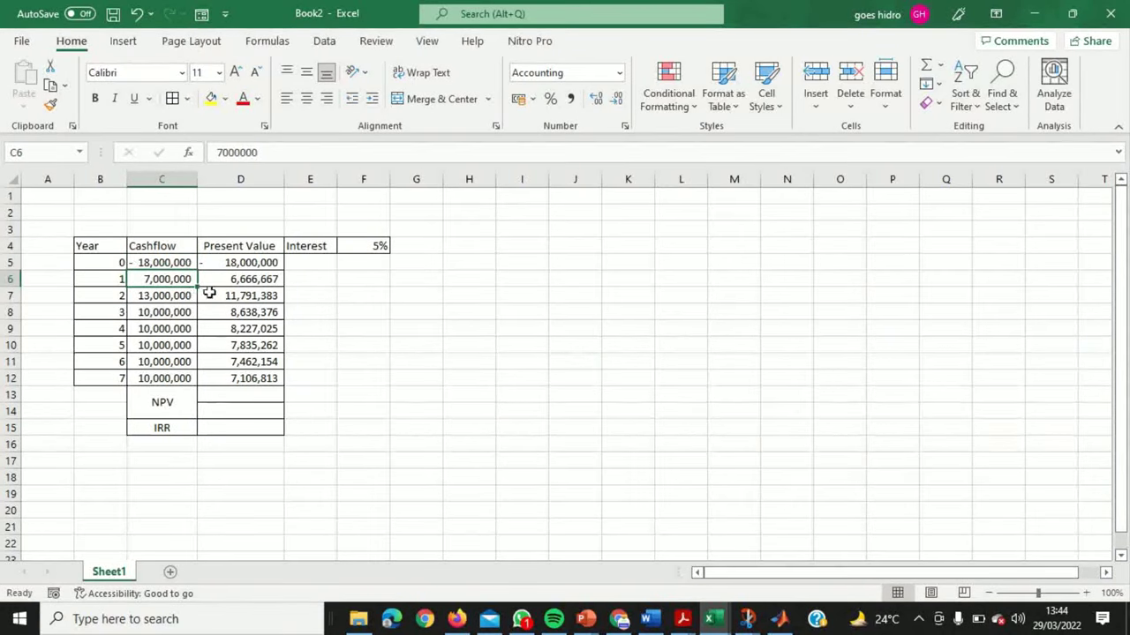
{"action": "left_click", "coordinate": [216, 397]}
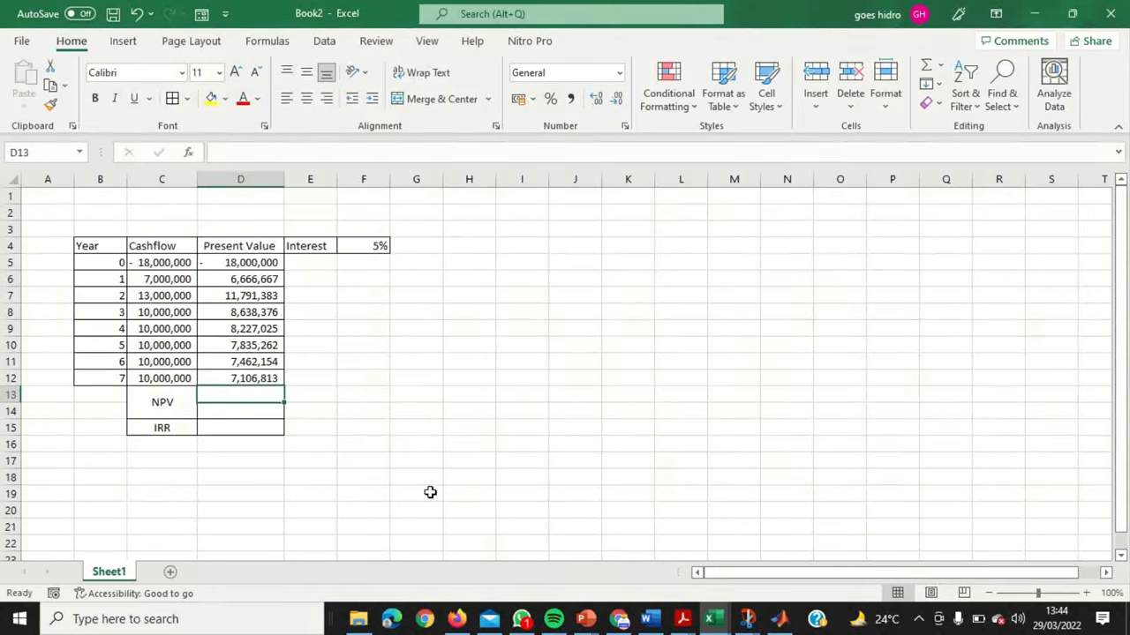
Step: Enter =SUM(D5:D12) in D13, totalling the present values to 39,727,680
{"action": "type", "text": "="}
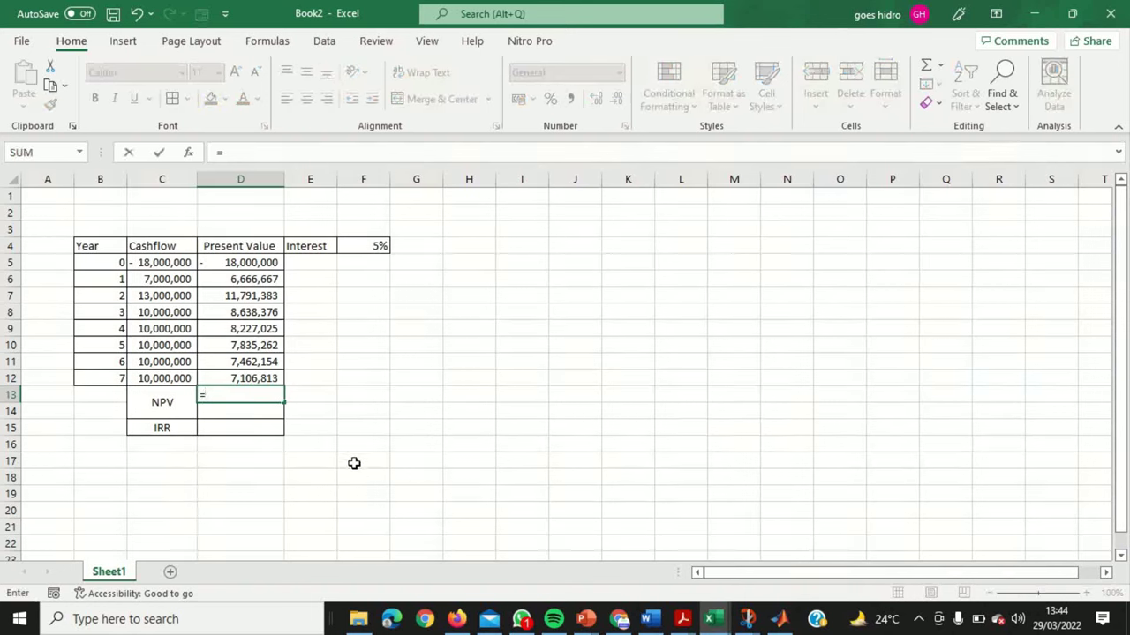
{"action": "type", "text": "sum"}
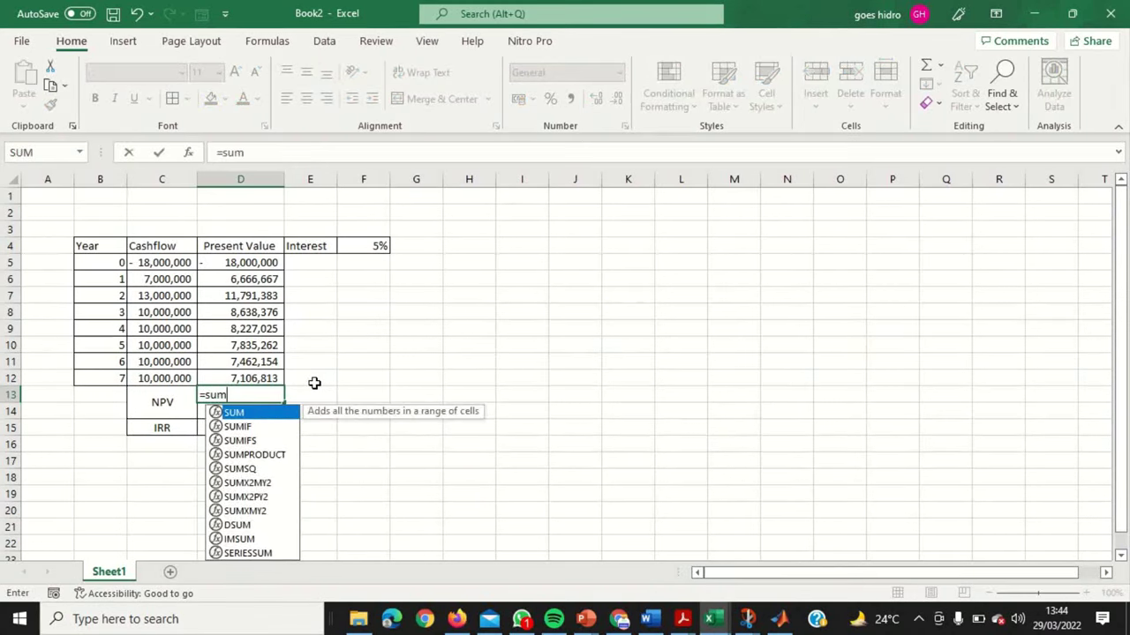
{"action": "double_click", "coordinate": [264, 412]}
{"action": "left_click_drag", "start_coordinate": [244, 268], "coordinate": [253, 375]}
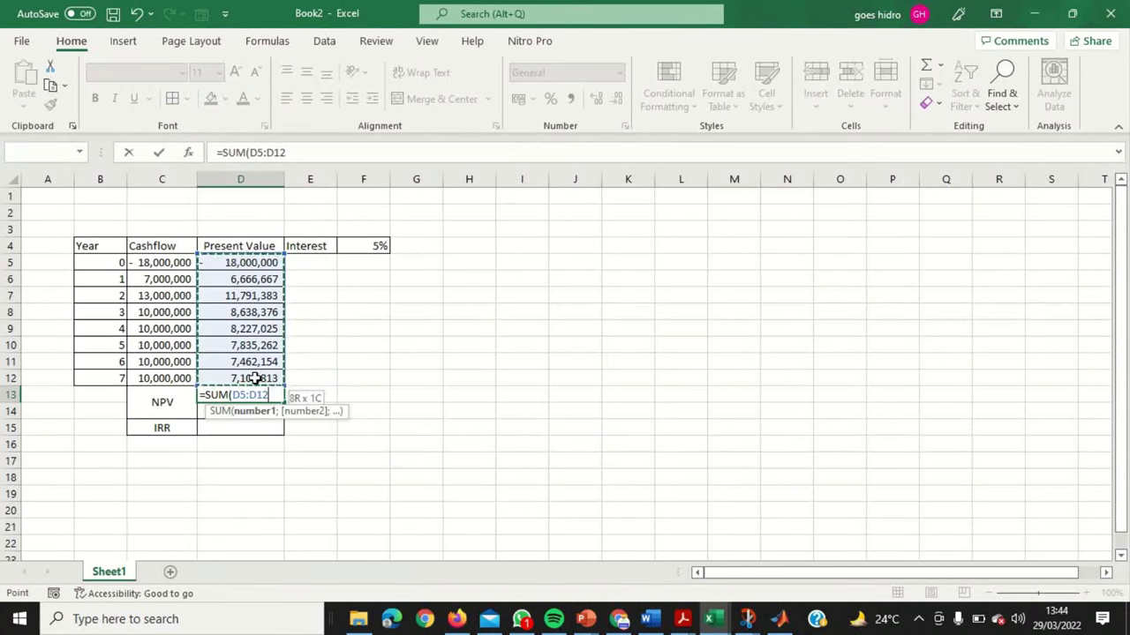
{"action": "key", "text": "Return"}
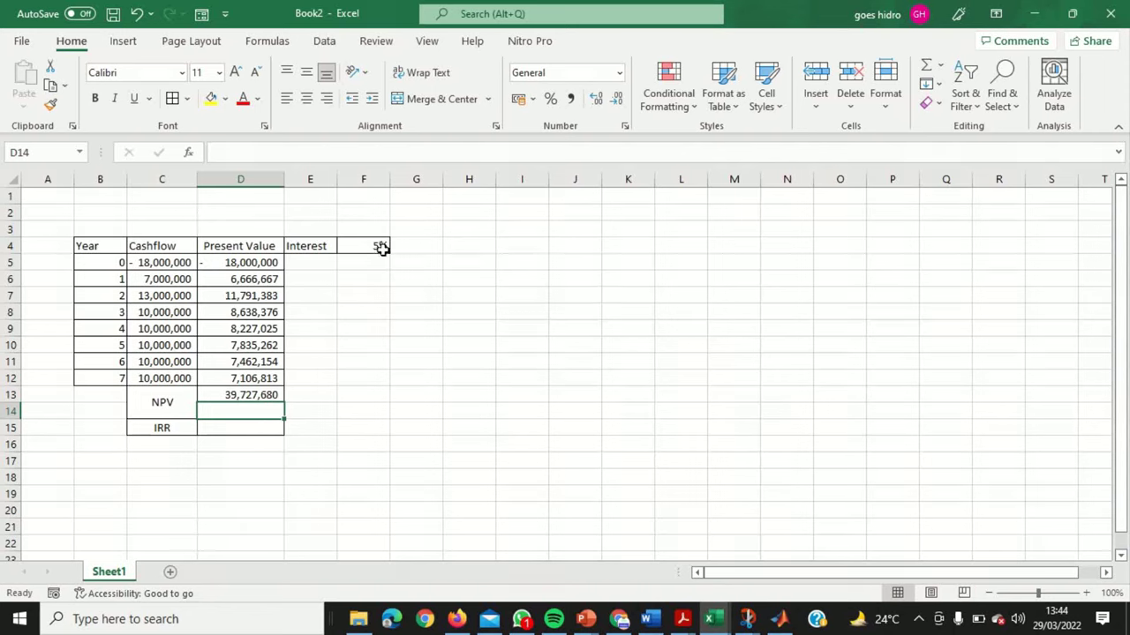
{"action": "type", "text": "="}
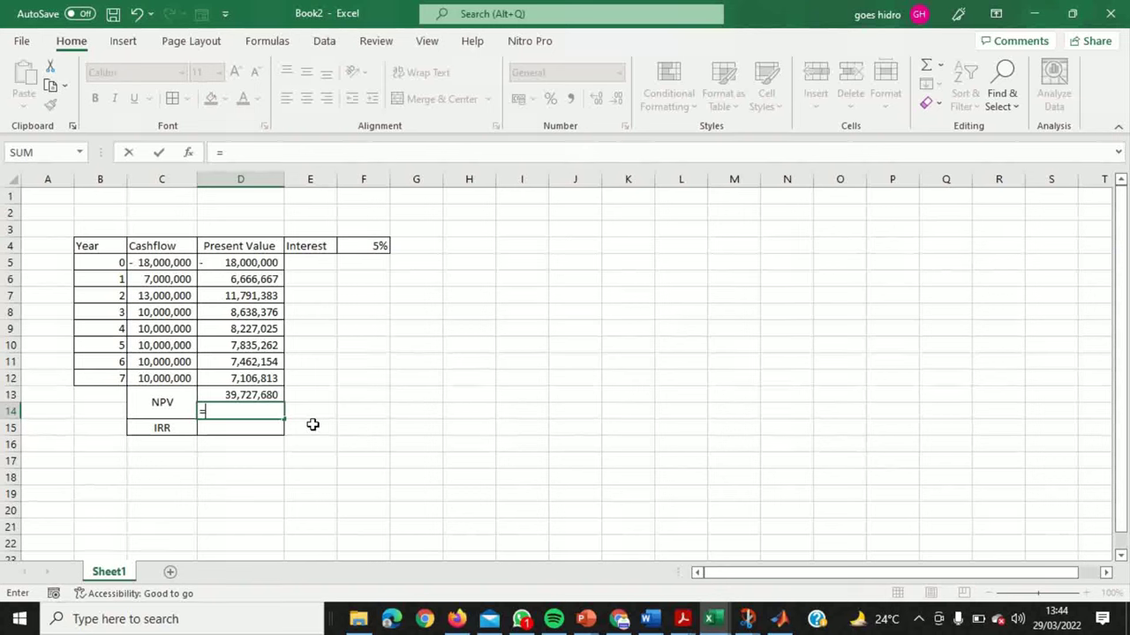
{"action": "type", "text": "npv"}
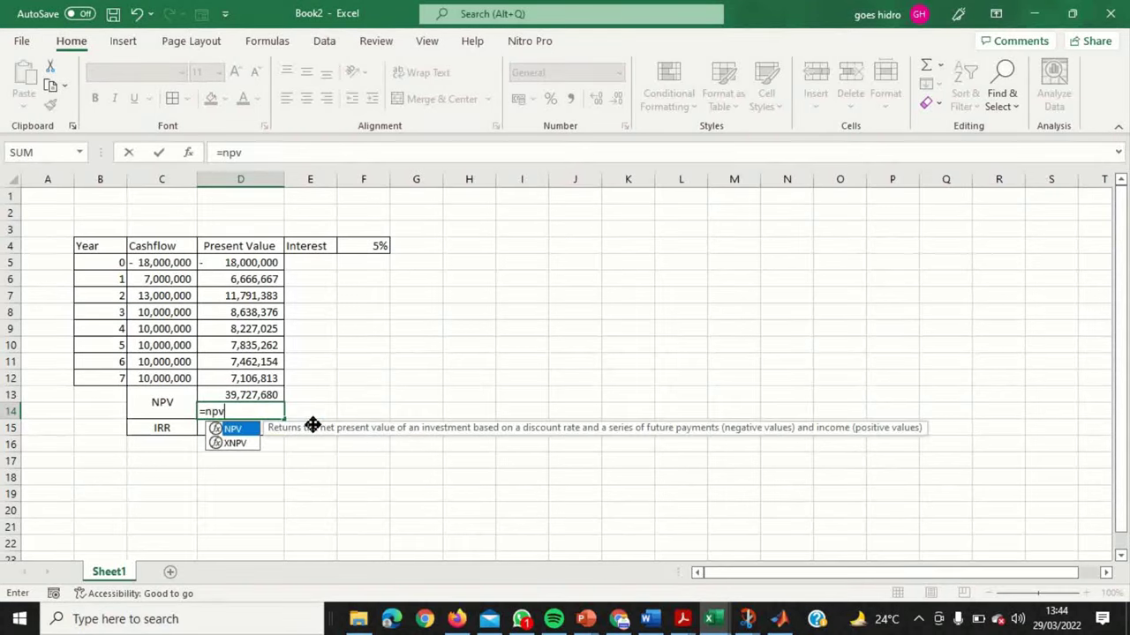
Step: Enter =NPV(F4;D6:D12)+D5 in D14, giving 30,033,072.36
{"action": "double_click", "coordinate": [233, 429]}
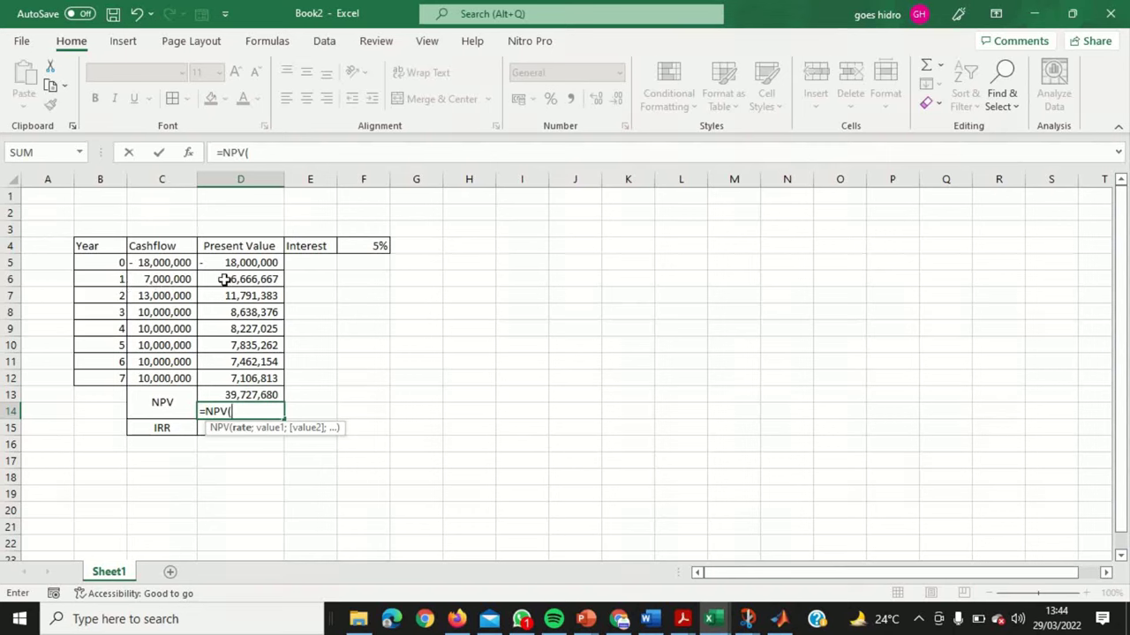
{"action": "left_click_drag", "start_coordinate": [239, 280], "coordinate": [254, 330]}
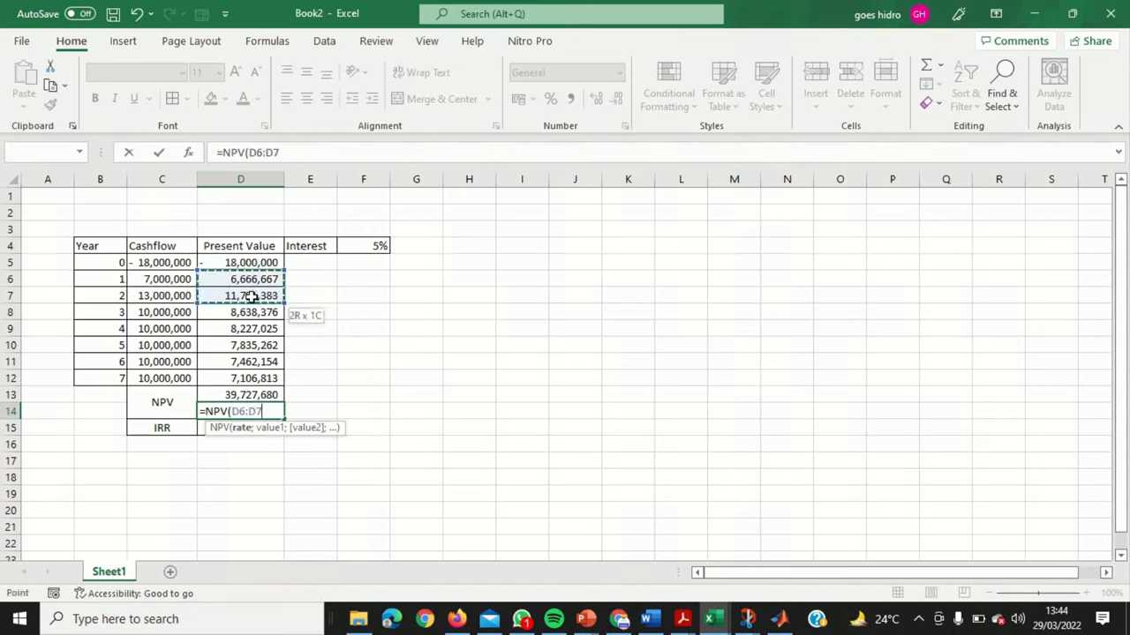
{"action": "left_click_drag", "start_coordinate": [254, 331], "coordinate": [254, 281]}
{"action": "key", "text": "BackSpace"}
{"action": "key", "text": "BackSpace"}
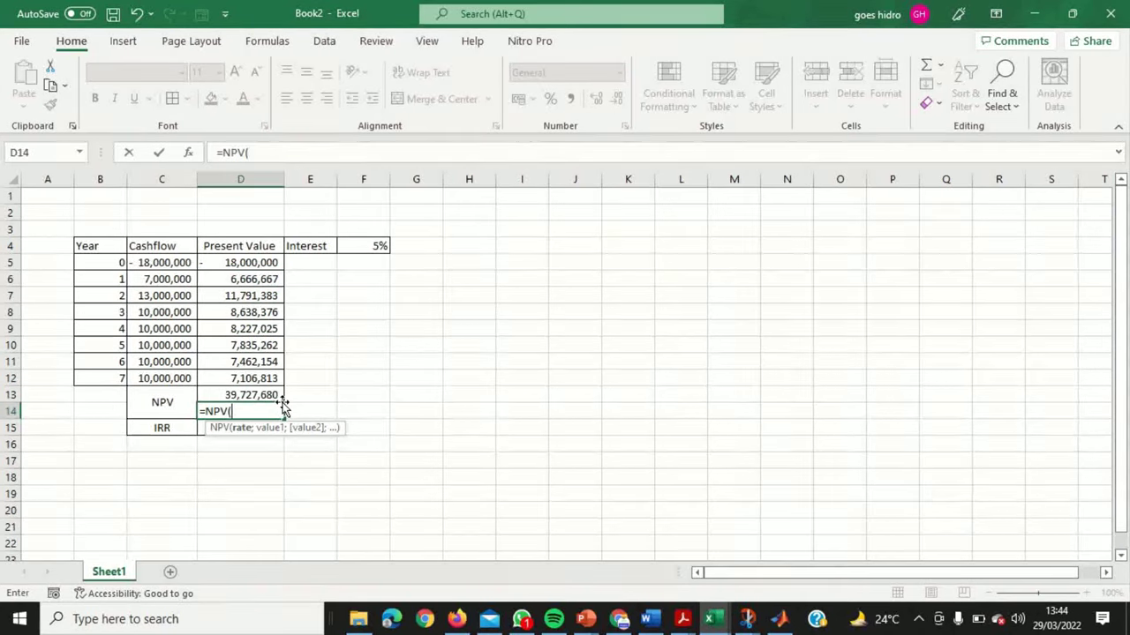
{"action": "left_click", "coordinate": [374, 245]}
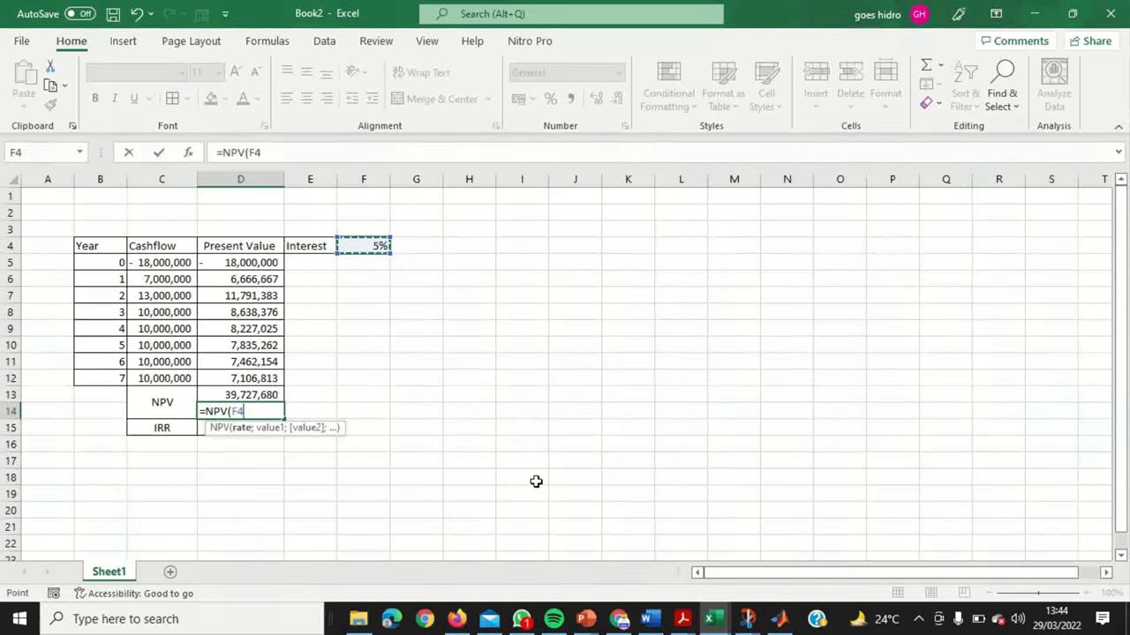
{"action": "type", "text": ";"}
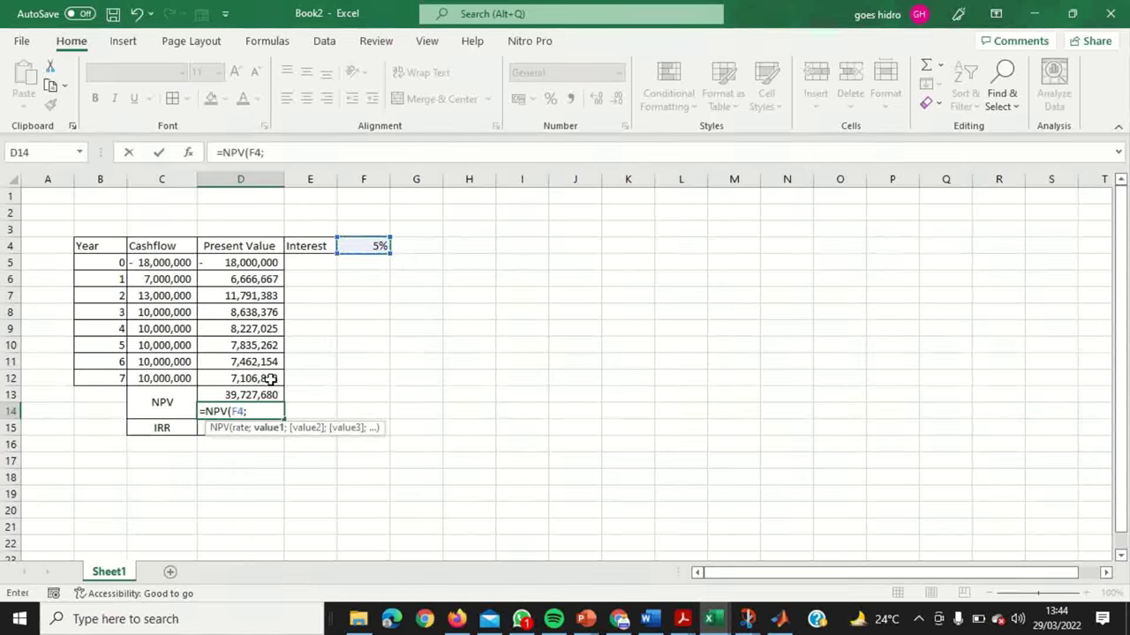
{"action": "left_click_drag", "start_coordinate": [247, 281], "coordinate": [261, 377]}
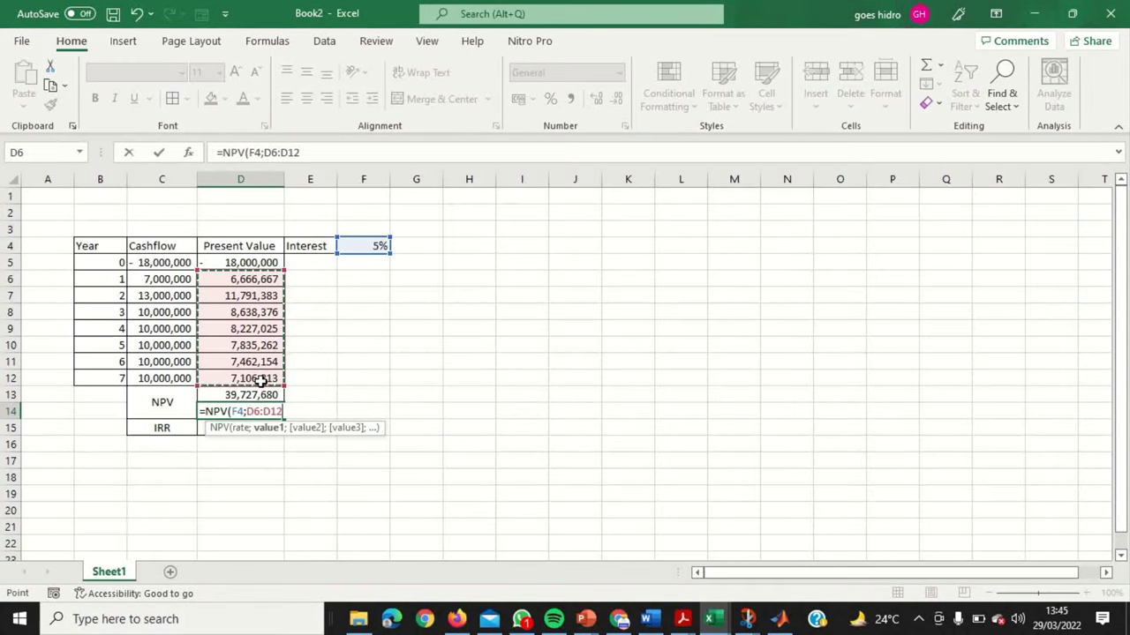
{"action": "type", "text": ")+"}
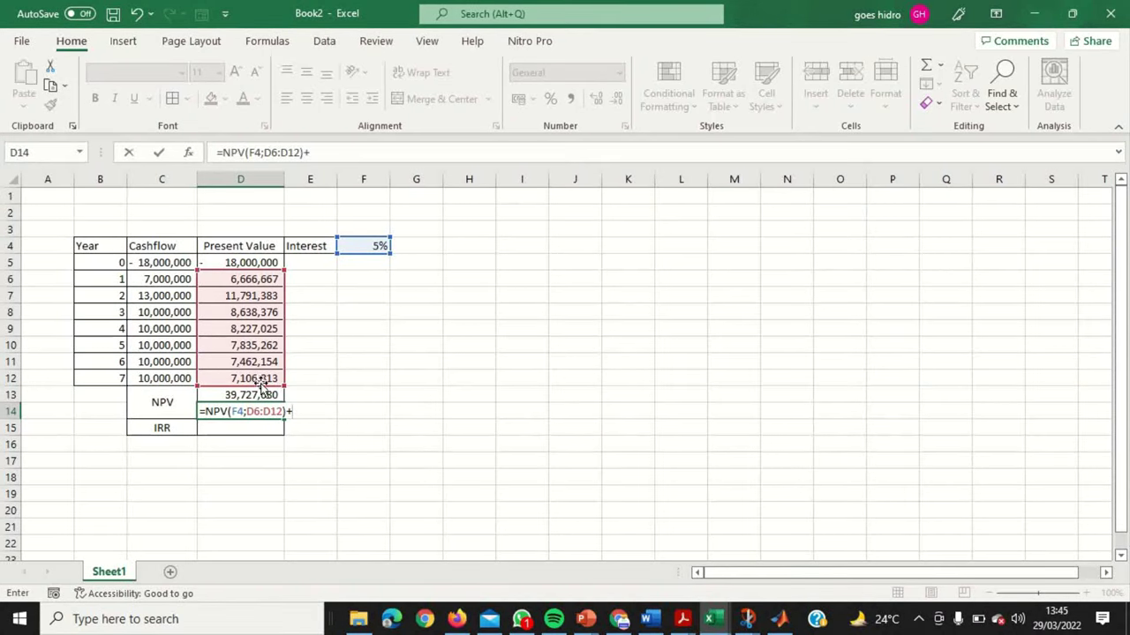
{"action": "left_click", "coordinate": [251, 263]}
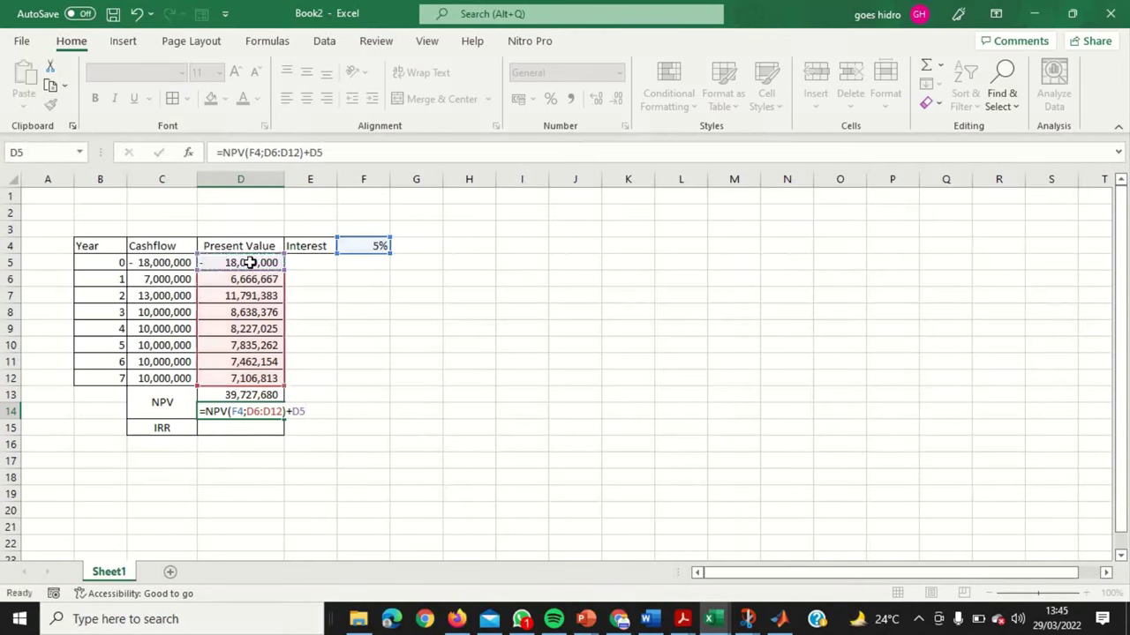
{"action": "key", "text": "Return"}
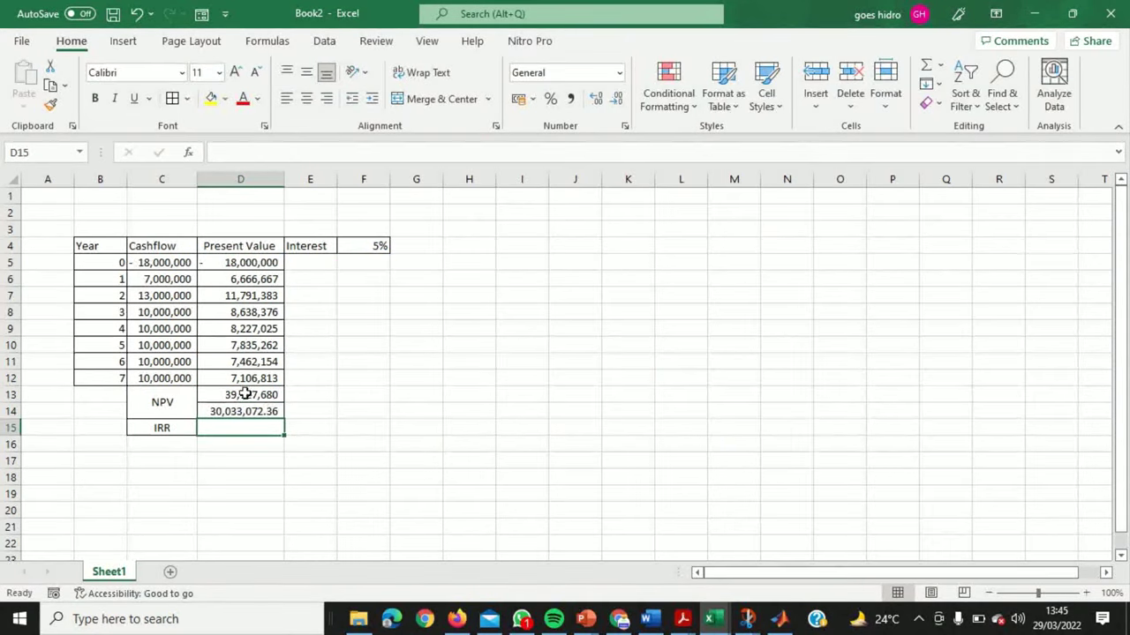
{"action": "left_click", "coordinate": [244, 393]}
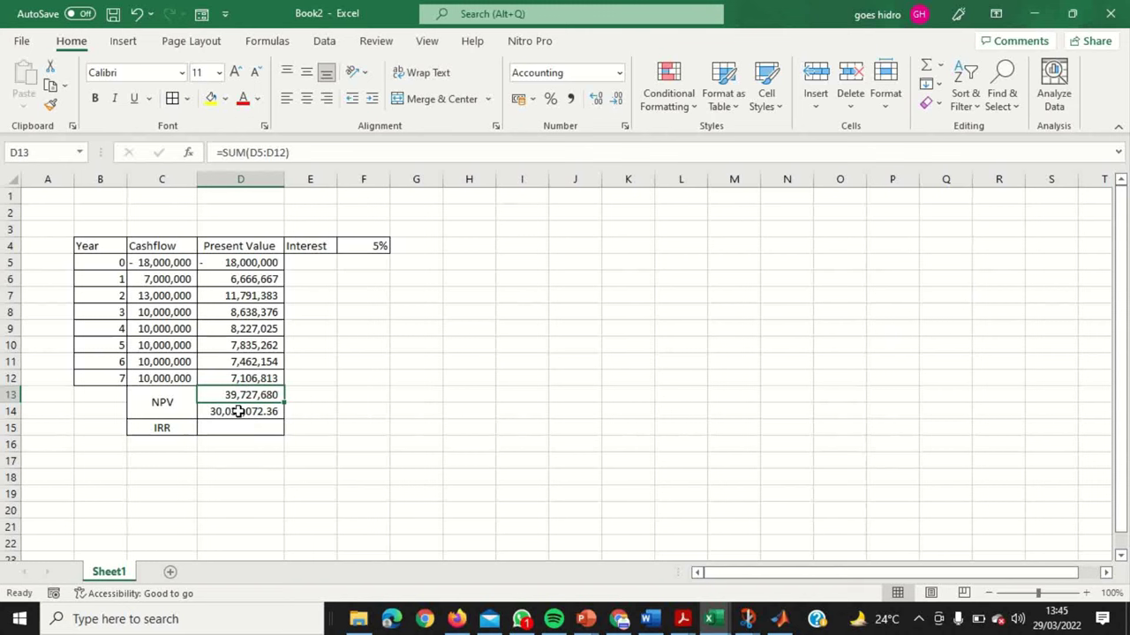
{"action": "left_click", "coordinate": [238, 411]}
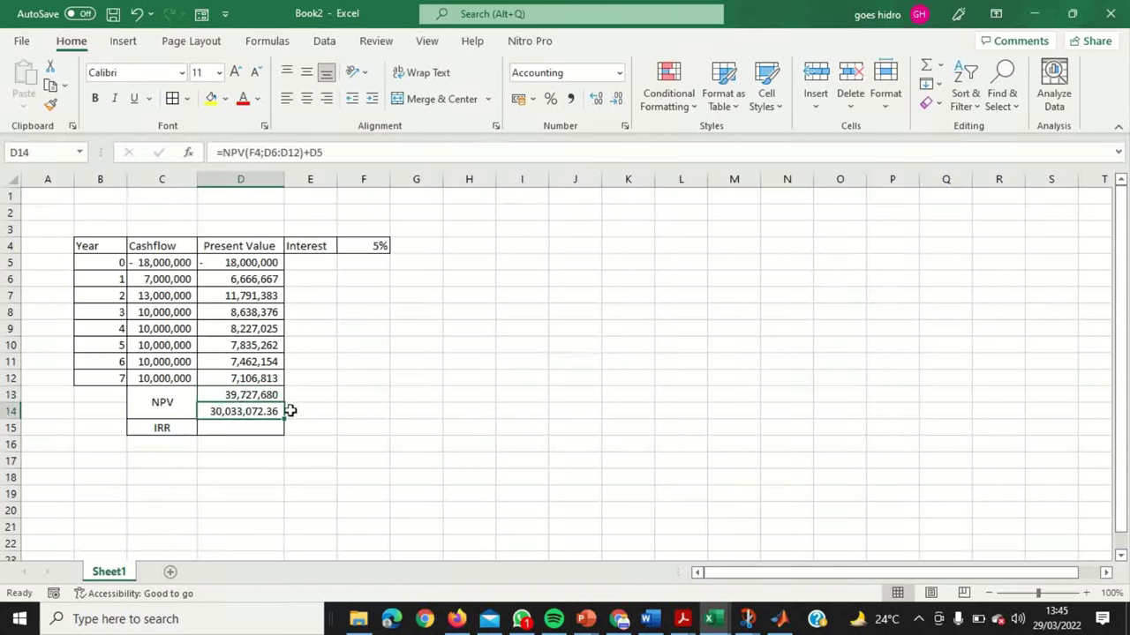
{"action": "left_click", "coordinate": [255, 441]}
{"action": "left_click", "coordinate": [248, 414]}
{"action": "left_click", "coordinate": [248, 394]}
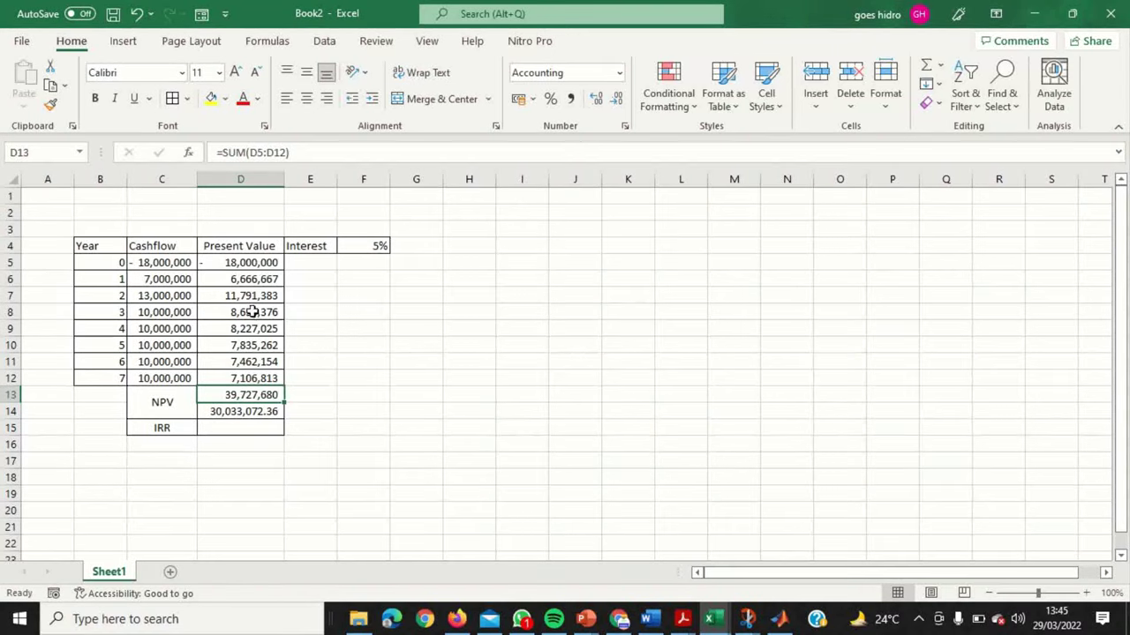
{"action": "left_click", "coordinate": [248, 411]}
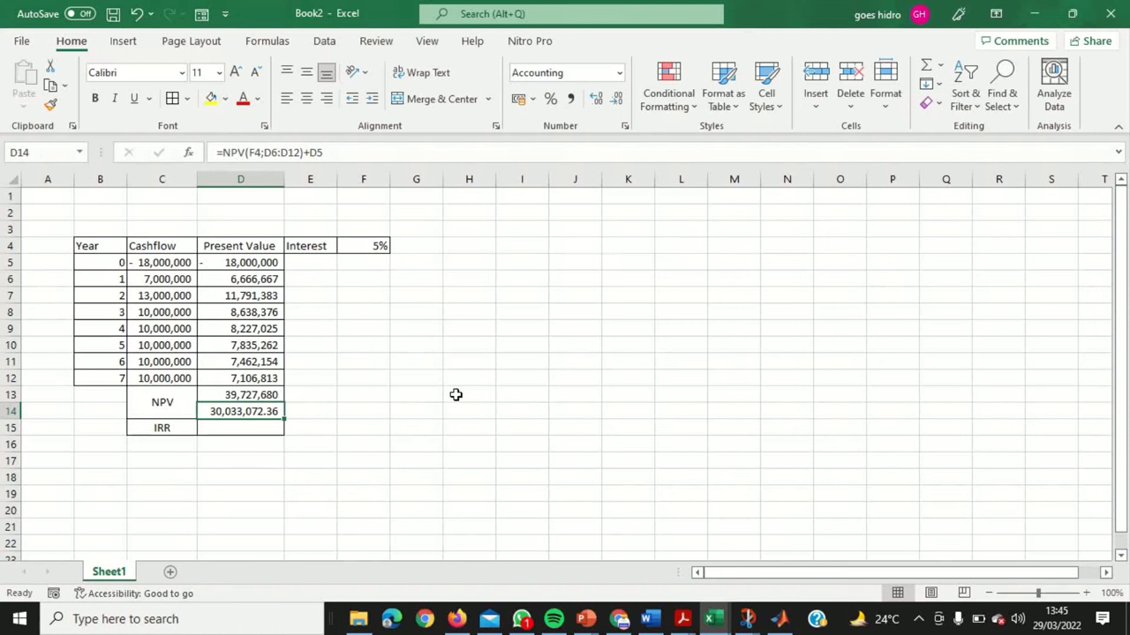
{"action": "left_click", "coordinate": [326, 430]}
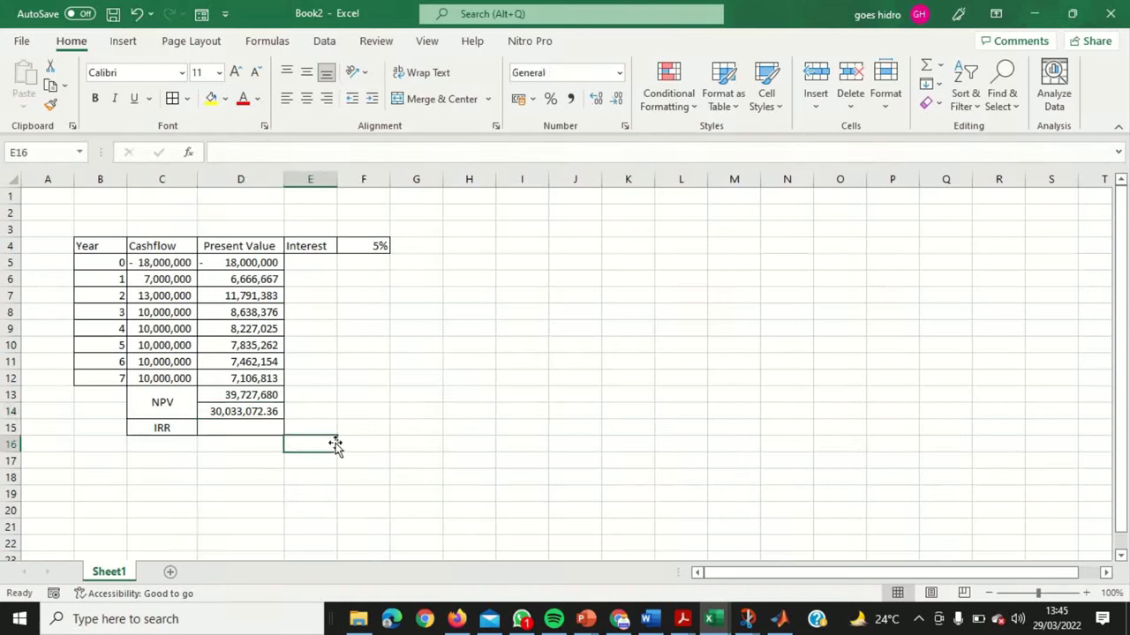
{"action": "left_click", "coordinate": [264, 396]}
{"action": "left_click", "coordinate": [264, 408]}
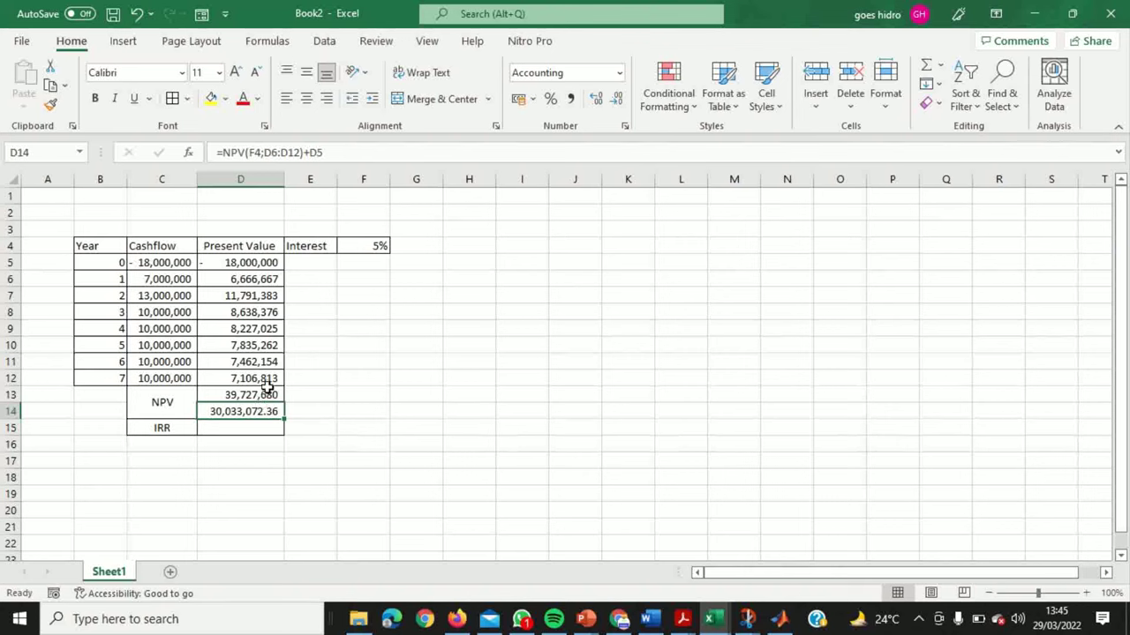
{"action": "left_click", "coordinate": [267, 392]}
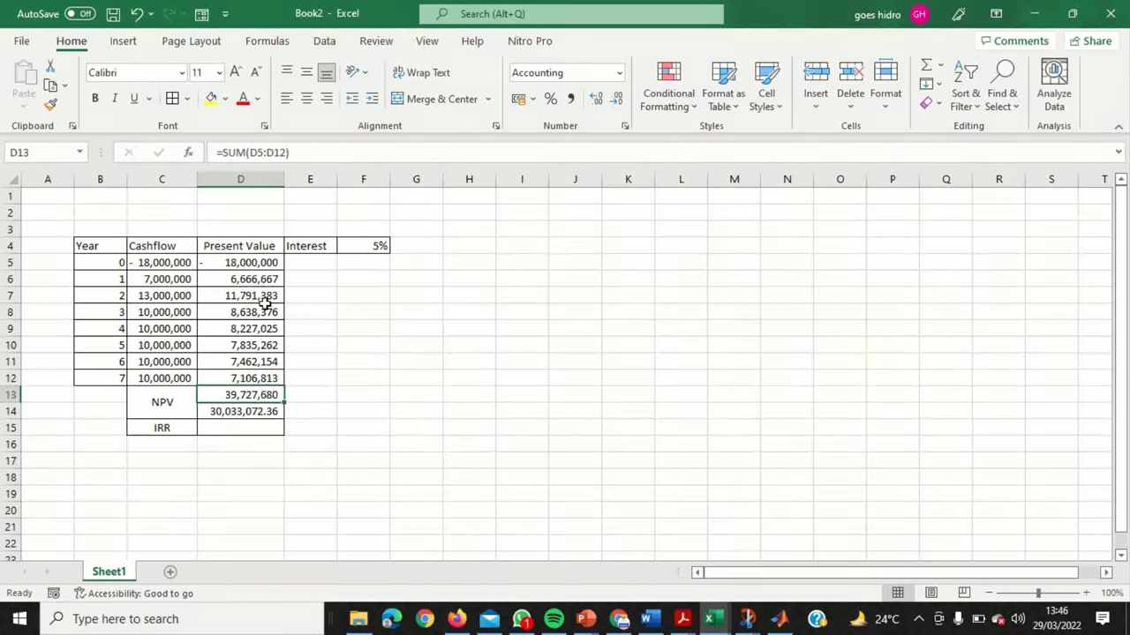
{"action": "left_click", "coordinate": [262, 413]}
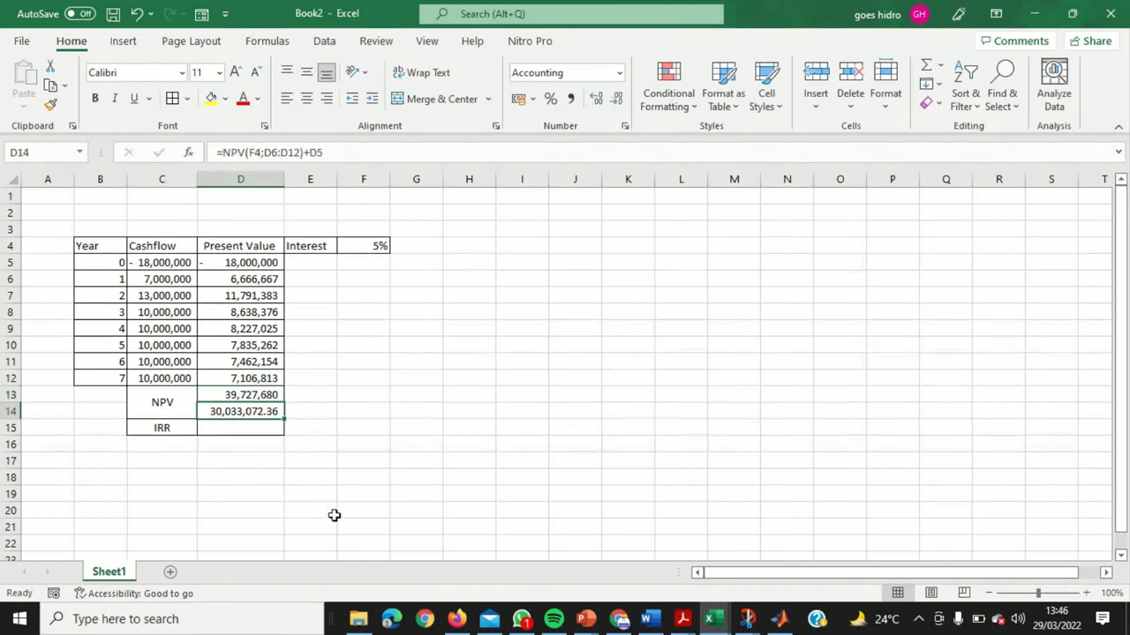
Step: Change D14's NPV range from D6:D12 to C6:C12, giving 39,727,679.55
{"action": "left_click_drag", "start_coordinate": [264, 153], "coordinate": [301, 153]}
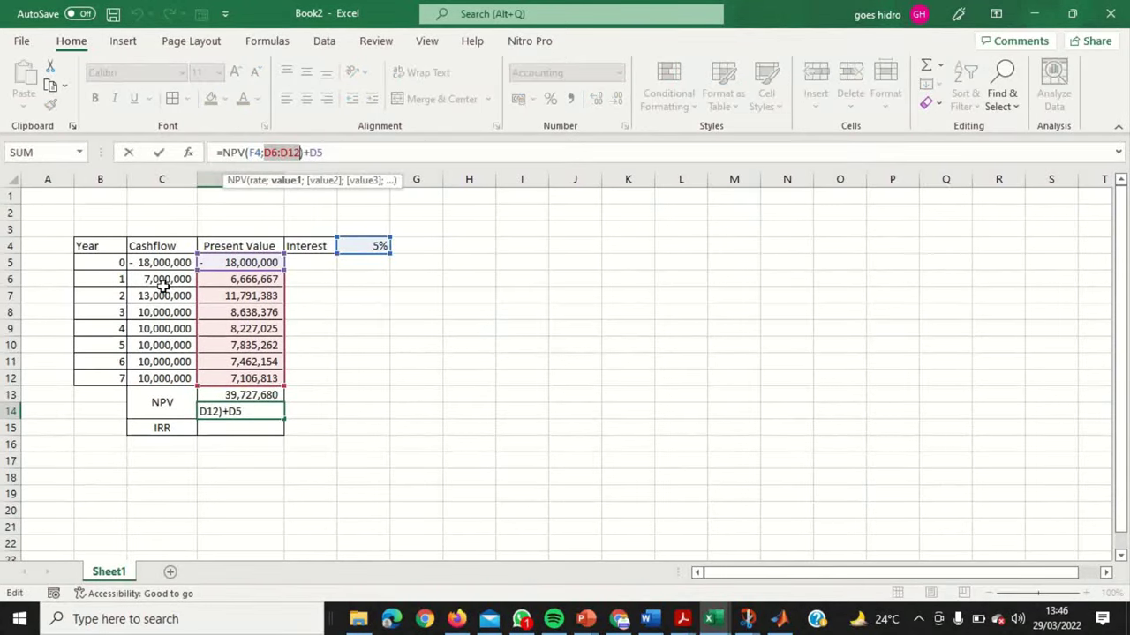
{"action": "left_click_drag", "start_coordinate": [154, 279], "coordinate": [165, 337]}
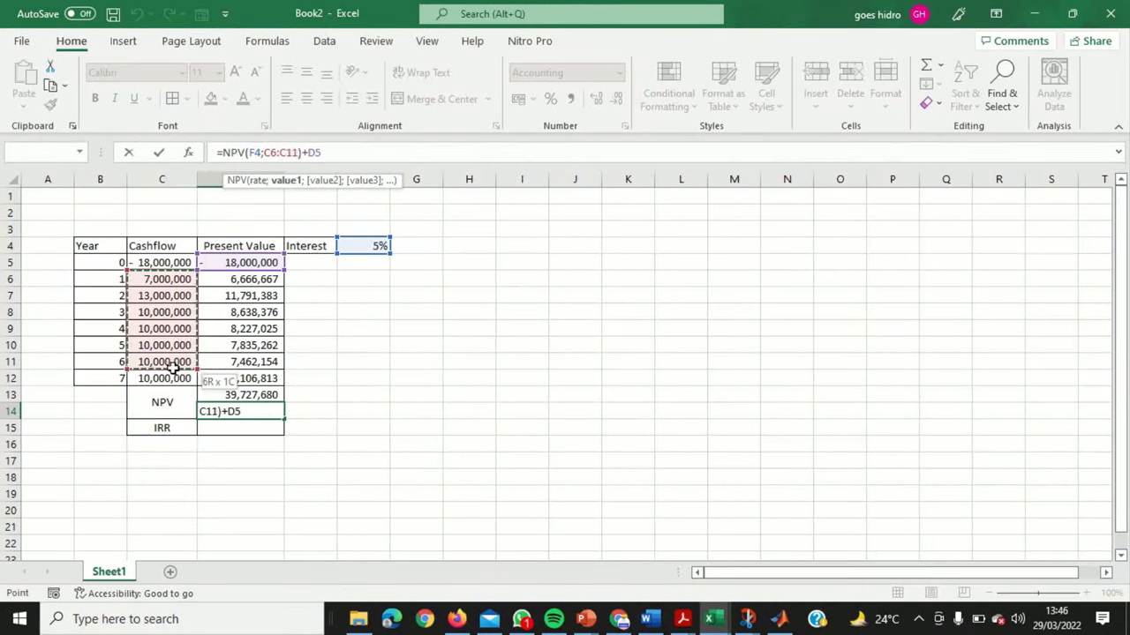
{"action": "left_click_drag", "start_coordinate": [165, 337], "coordinate": [172, 376]}
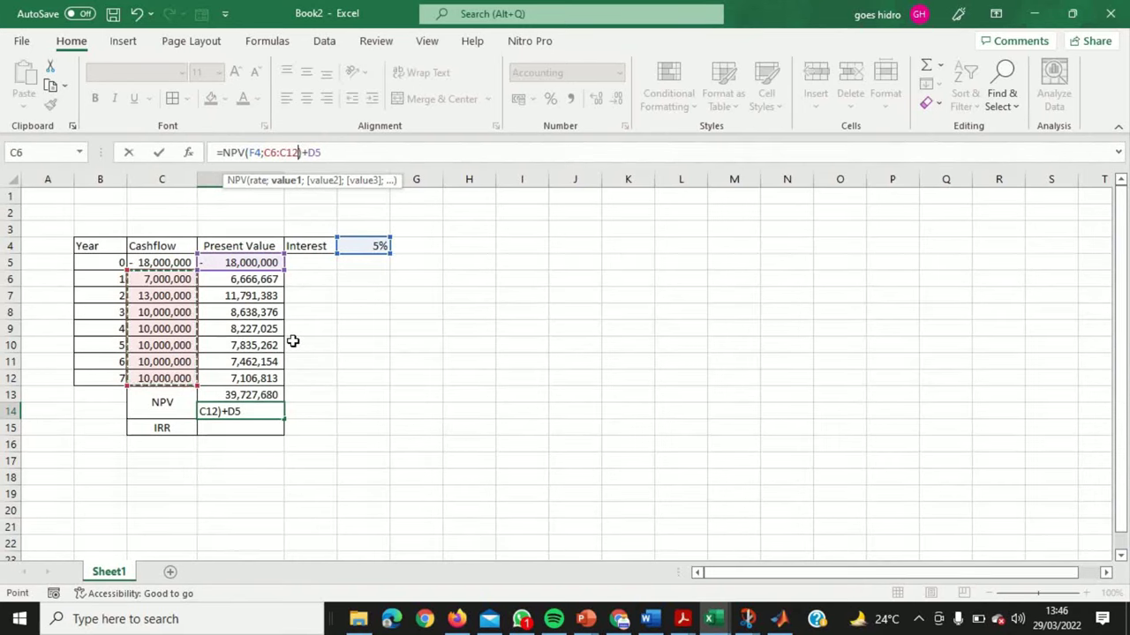
{"action": "key", "text": "Return"}
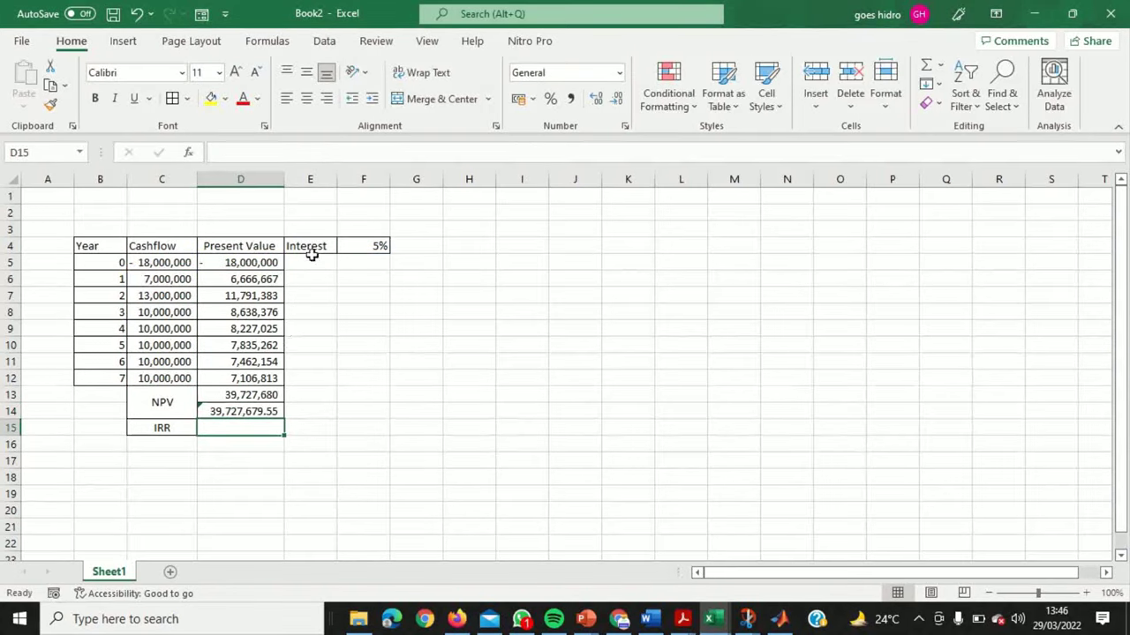
{"action": "left_click", "coordinate": [299, 445]}
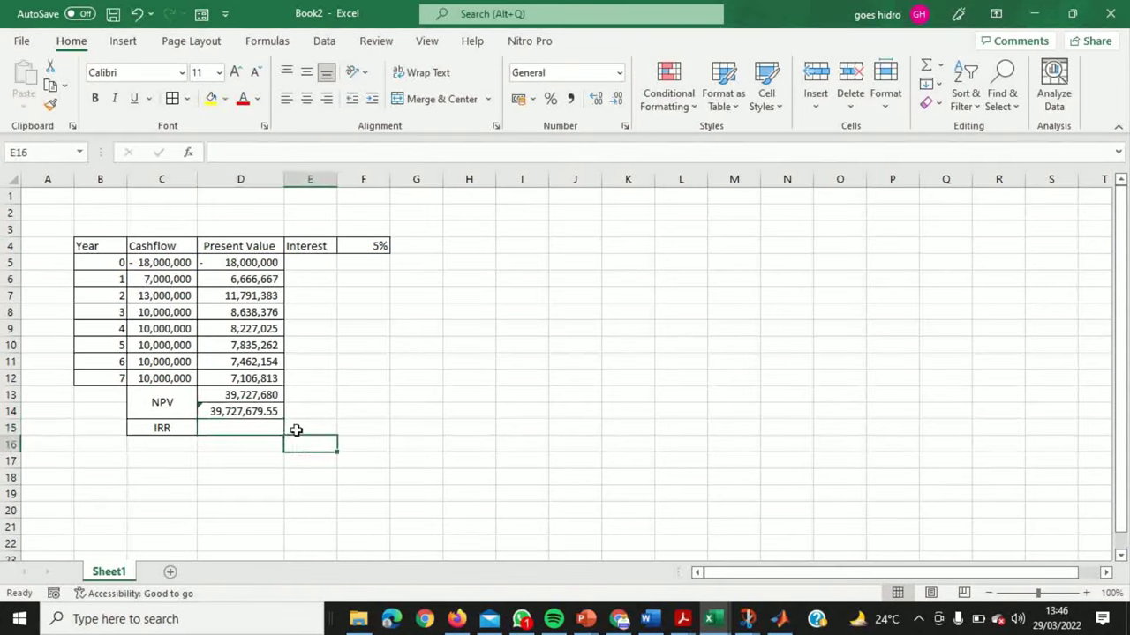
{"action": "left_click", "coordinate": [236, 412]}
{"action": "left_click", "coordinate": [262, 392]}
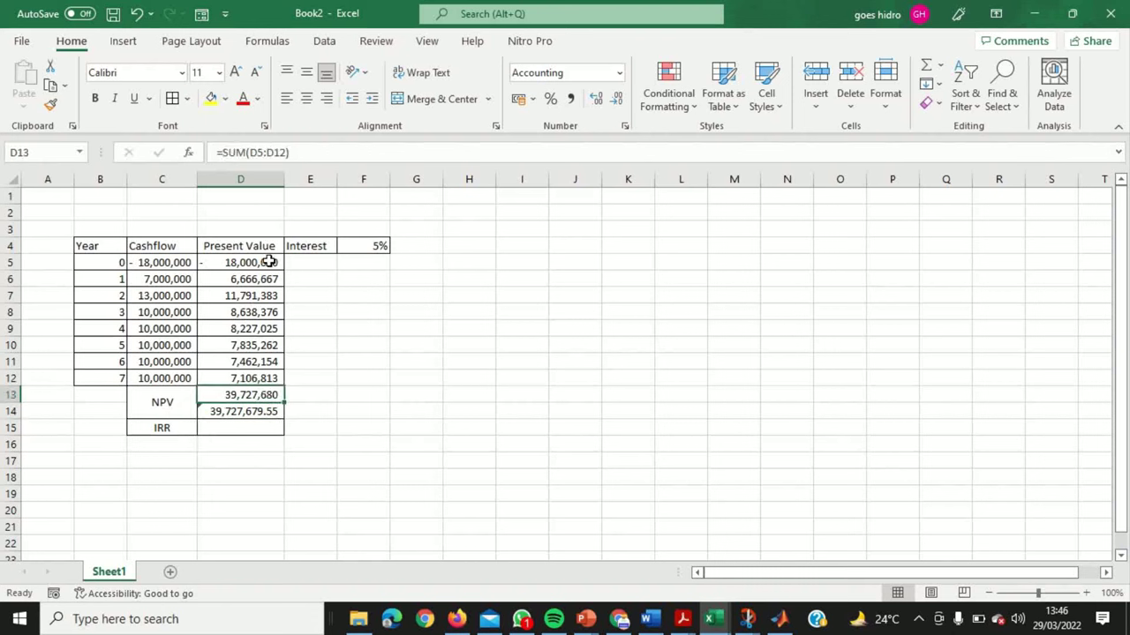
{"action": "left_click", "coordinate": [230, 415]}
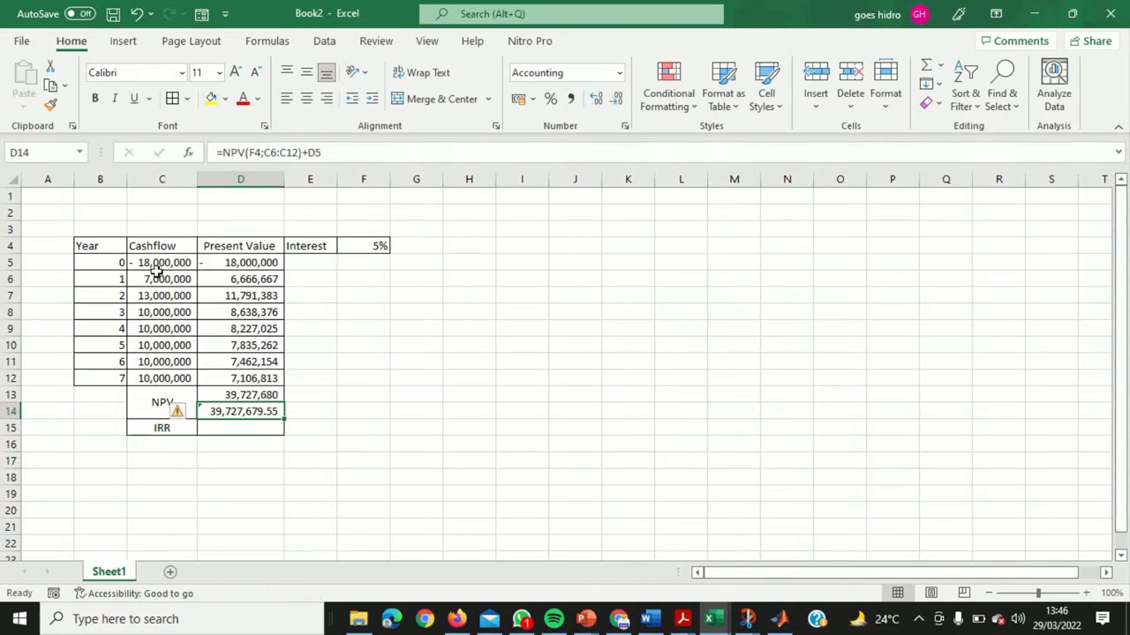
Step: Add two decimal places to the D13 SUM so it reads 39,727,679.55
{"action": "left_click", "coordinate": [454, 396]}
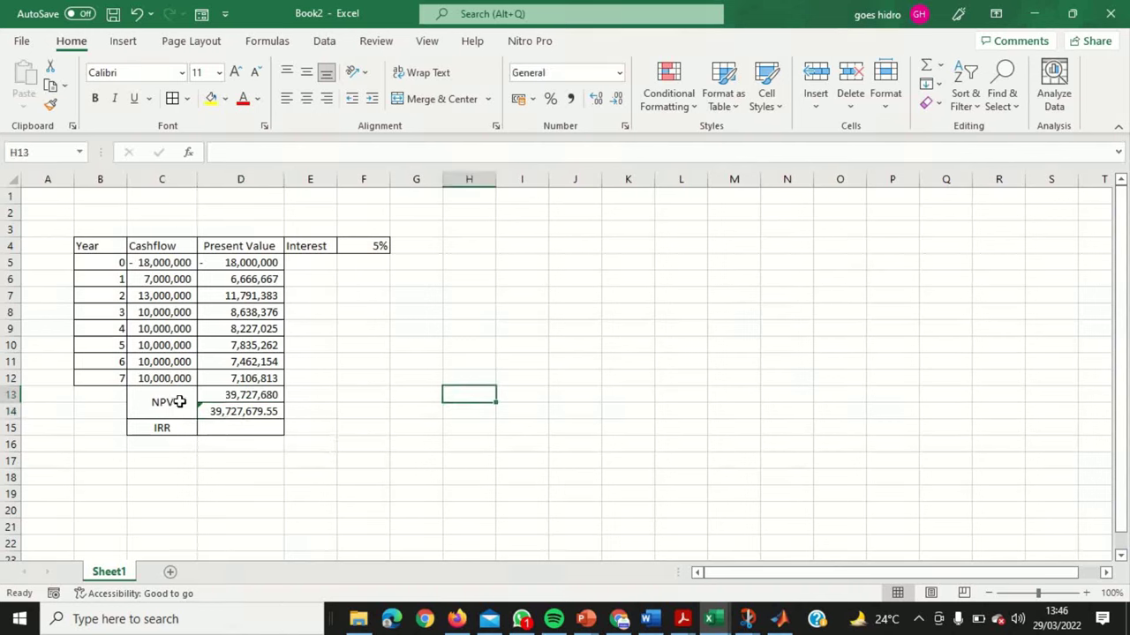
{"action": "left_click", "coordinate": [251, 395]}
{"action": "left_click", "coordinate": [243, 412]}
{"action": "left_click", "coordinate": [248, 396]}
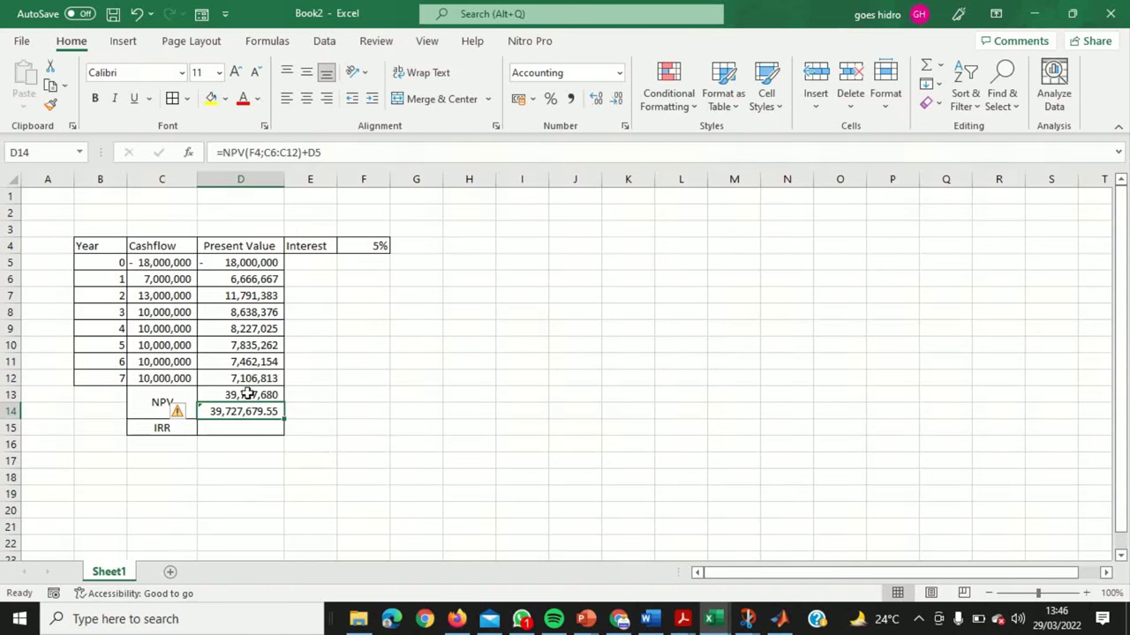
{"action": "left_click", "coordinate": [596, 99]}
{"action": "left_click", "coordinate": [596, 99]}
{"action": "left_click", "coordinate": [334, 464]}
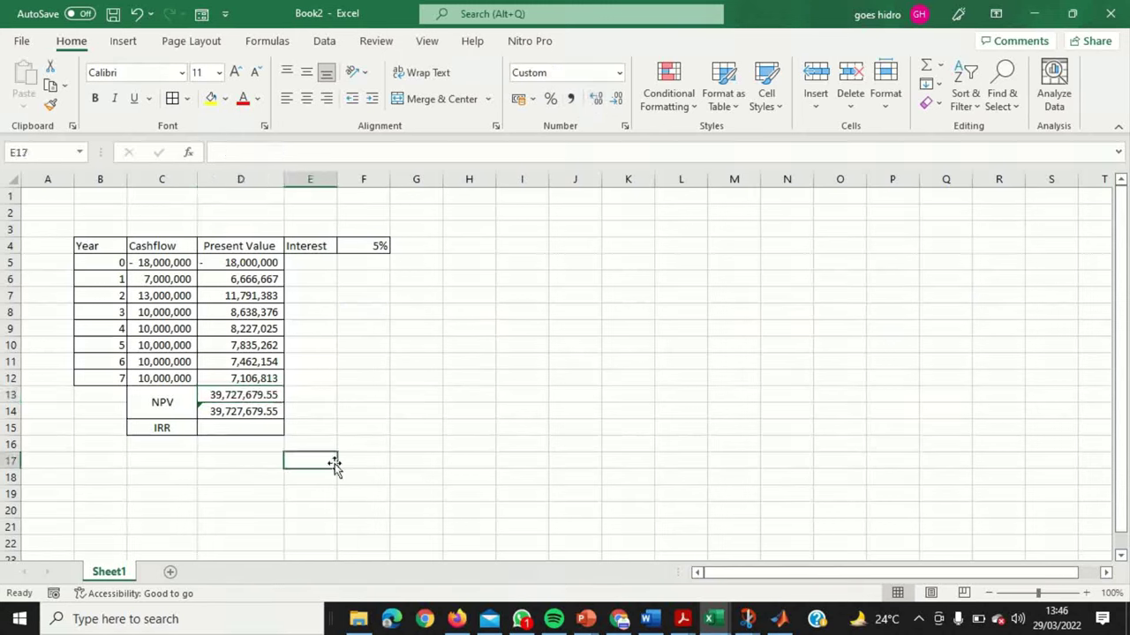
{"action": "left_click", "coordinate": [216, 430]}
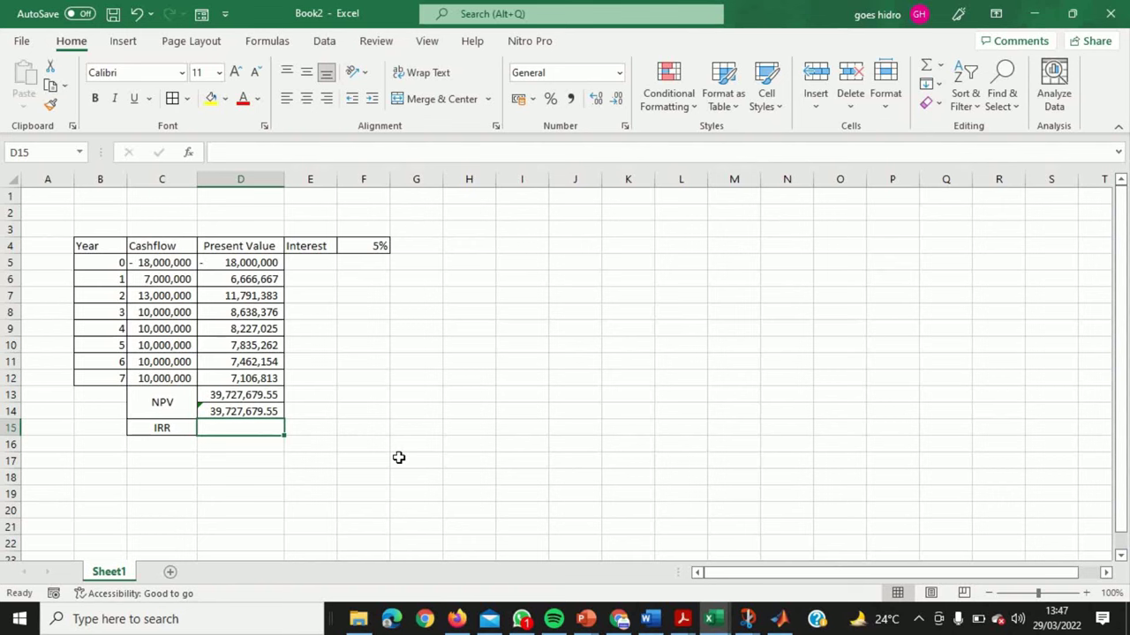
Step: Raise the interest rate in F4 to 10% and then 30%
{"action": "left_click", "coordinate": [379, 248]}
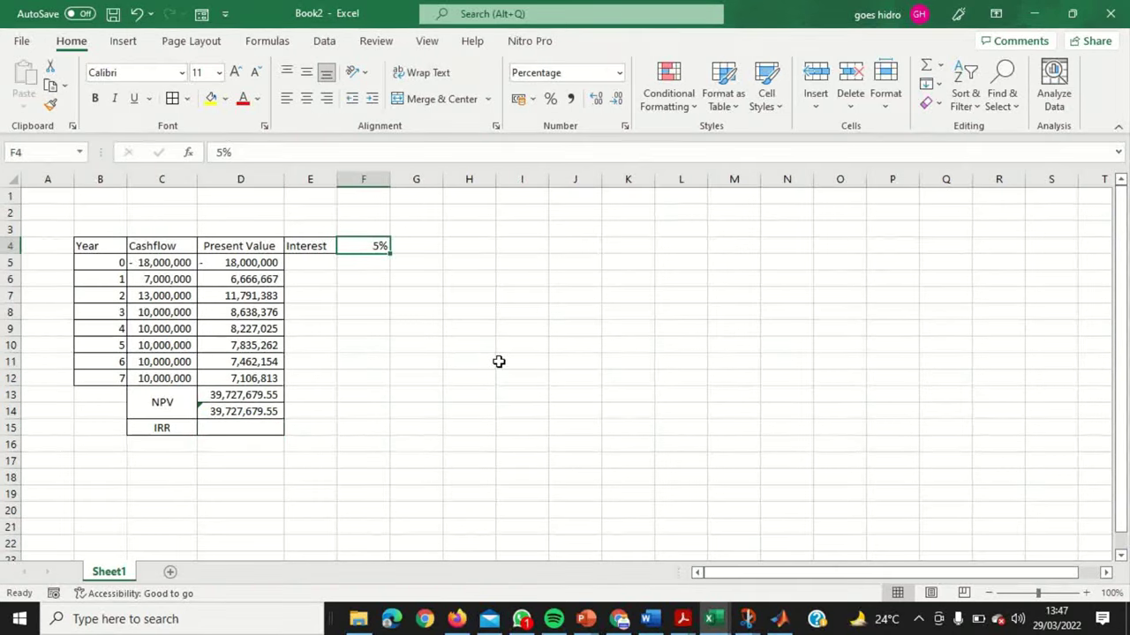
{"action": "type", "text": "10"}
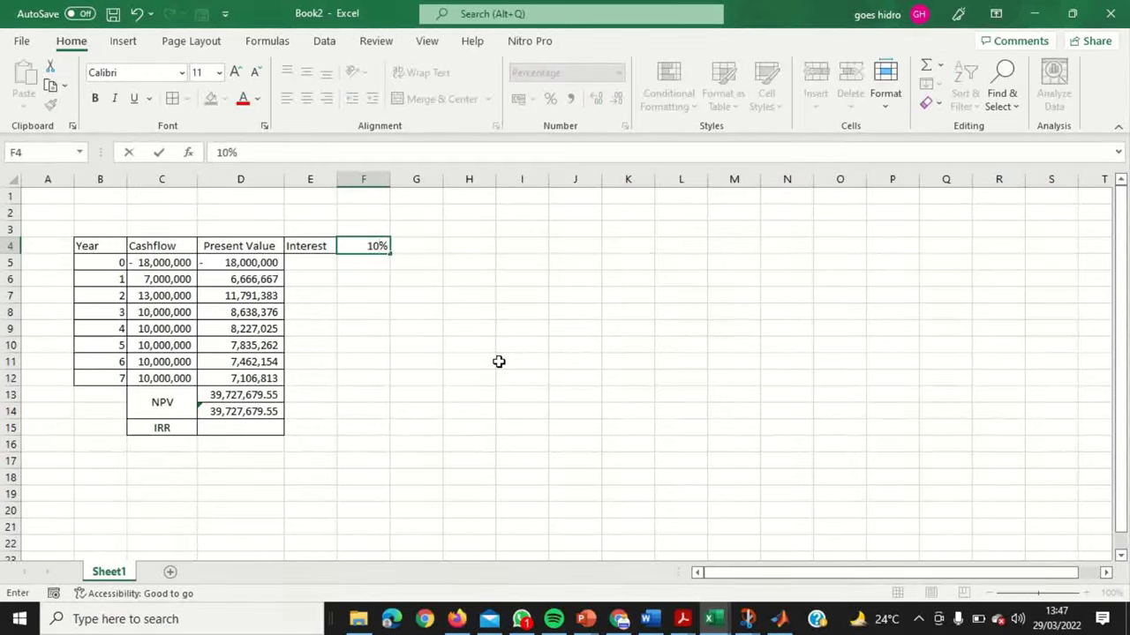
{"action": "key", "text": "Return"}
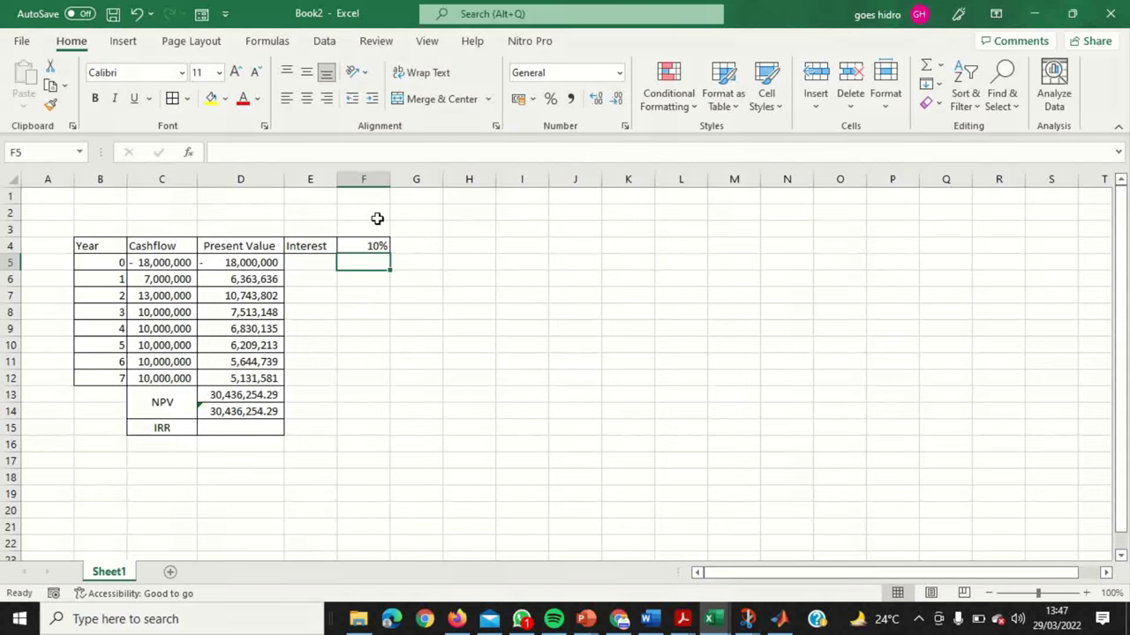
{"action": "left_click", "coordinate": [366, 248]}
{"action": "type", "text": "3"}
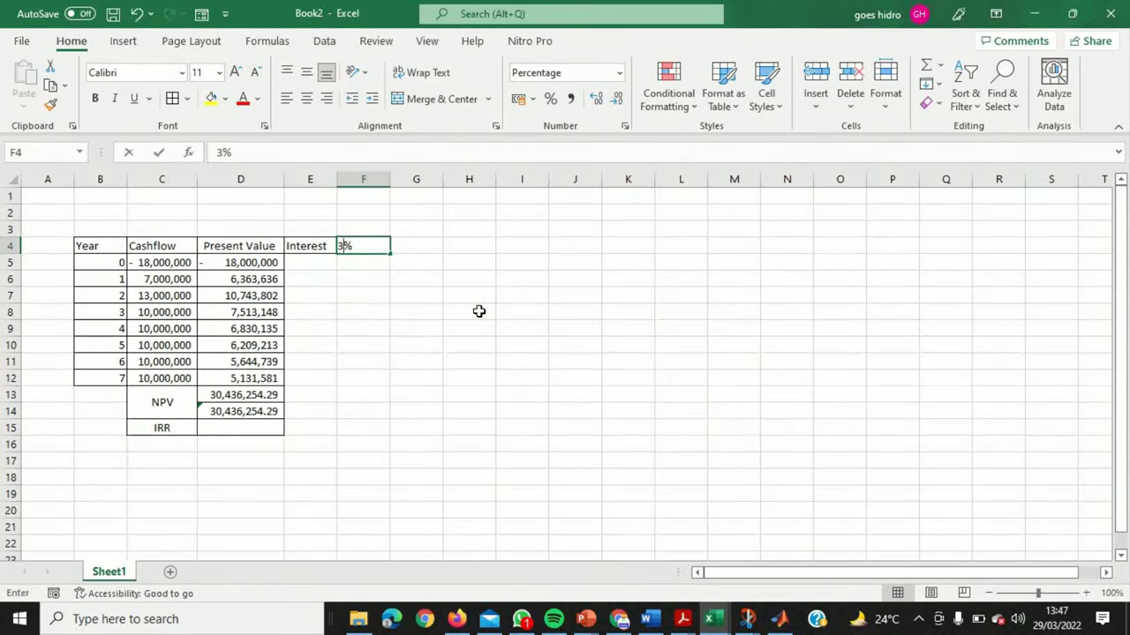
{"action": "type", "text": "0"}
{"action": "key", "text": "Return"}
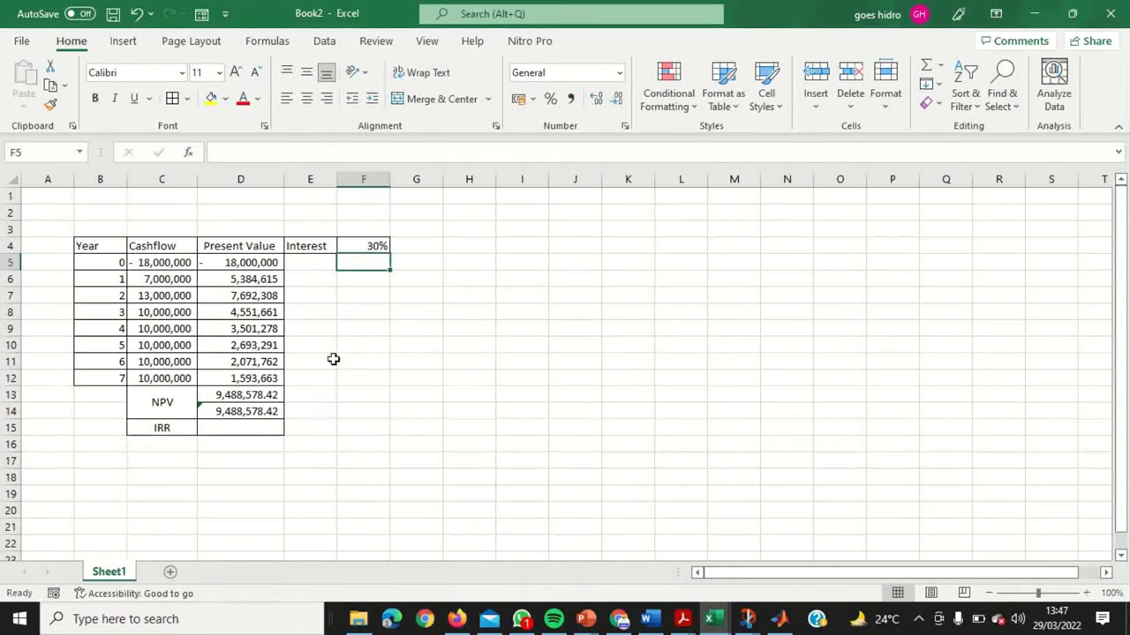
Step: Raise the interest rate to 35% and then 40%, bringing both NPVs to 4,016,142.45
{"action": "left_click", "coordinate": [374, 240]}
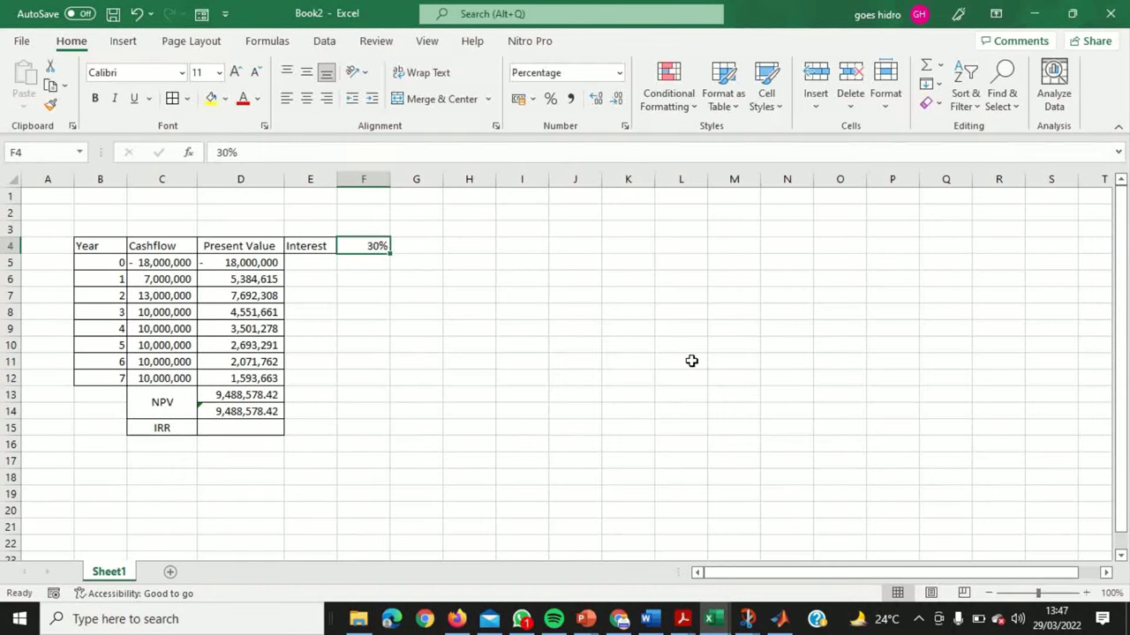
{"action": "type", "text": "35"}
{"action": "key", "text": "Return"}
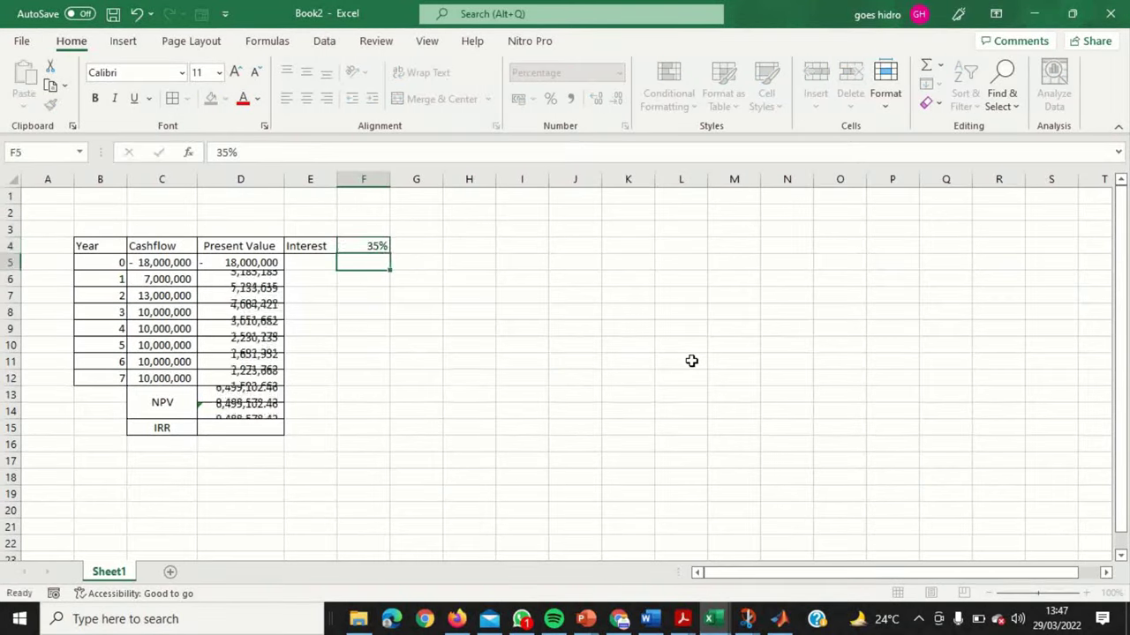
{"action": "left_click", "coordinate": [363, 246]}
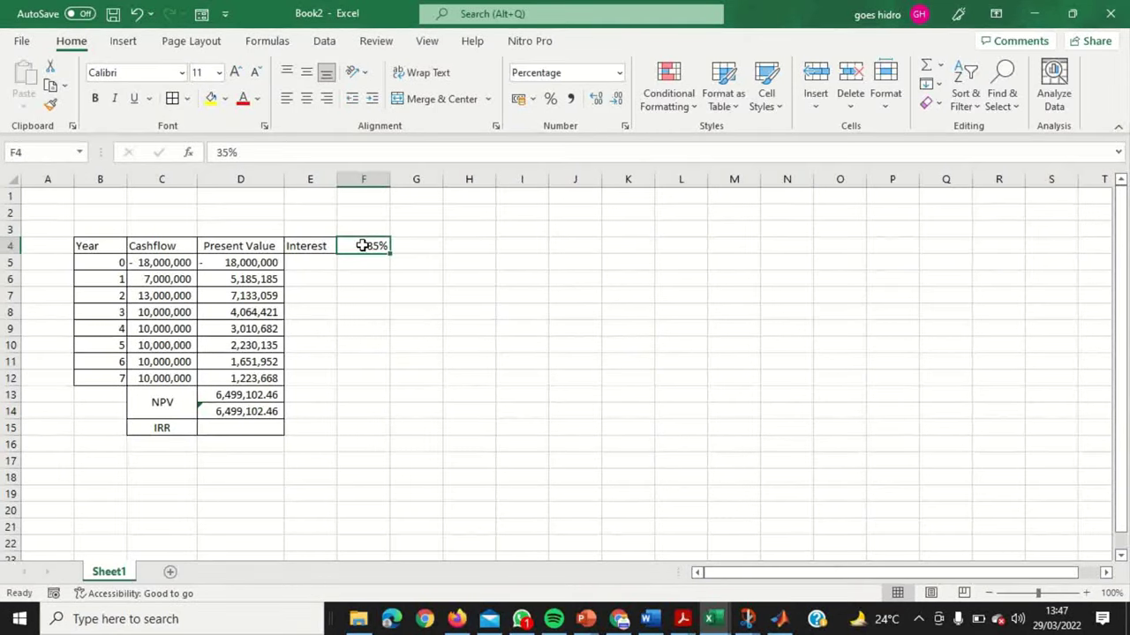
{"action": "type", "text": "40"}
{"action": "key", "text": "Return"}
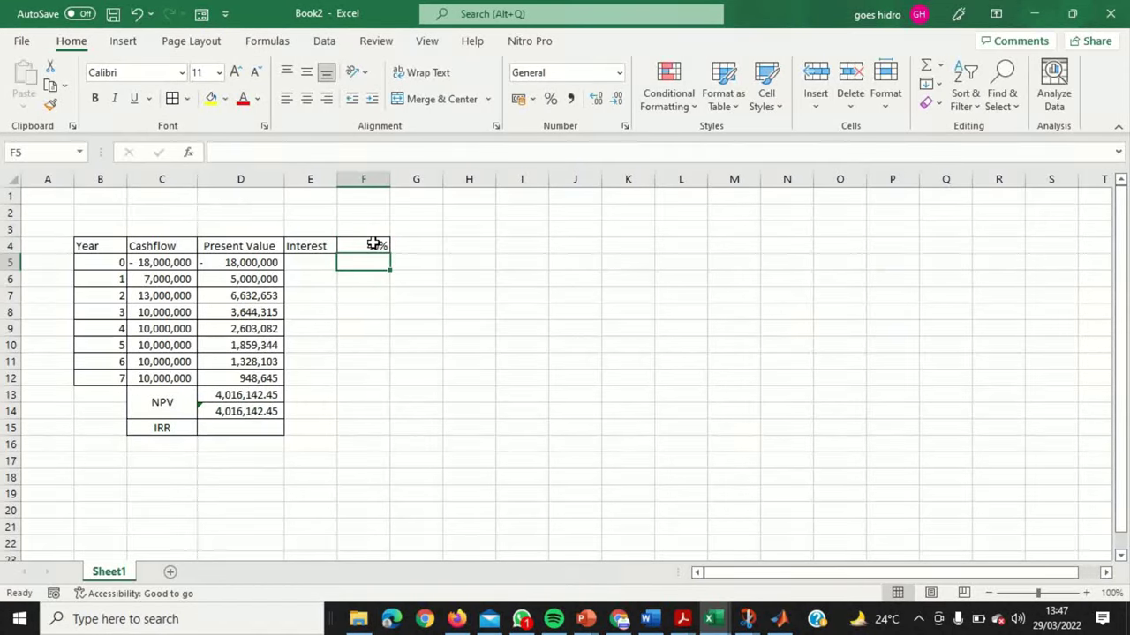
{"action": "left_click", "coordinate": [374, 244]}
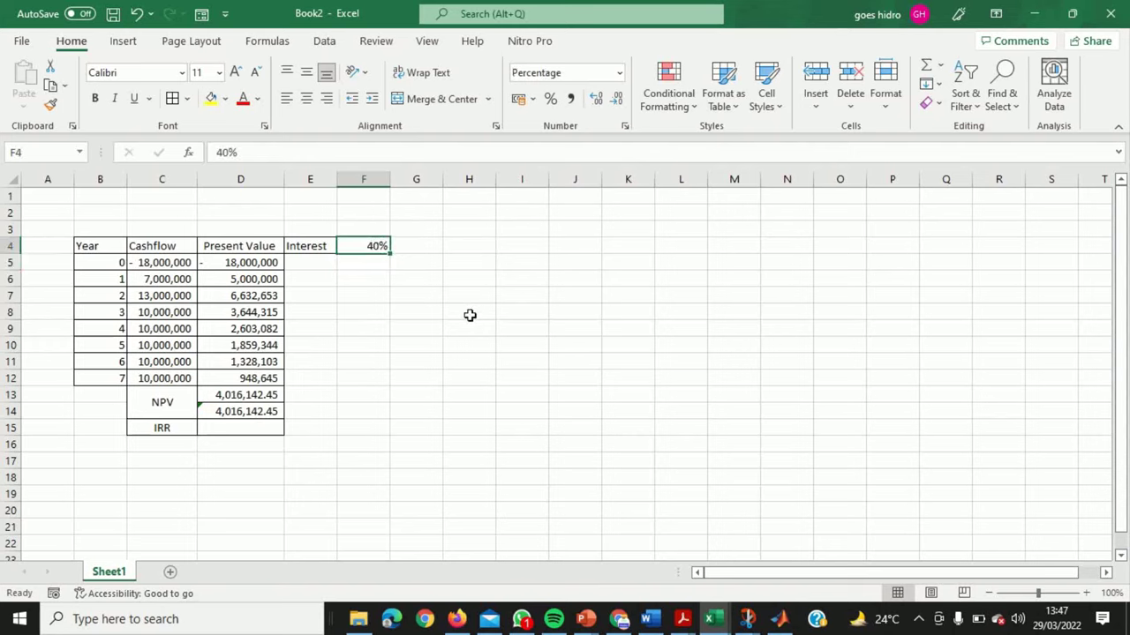
{"action": "left_click", "coordinate": [349, 298]}
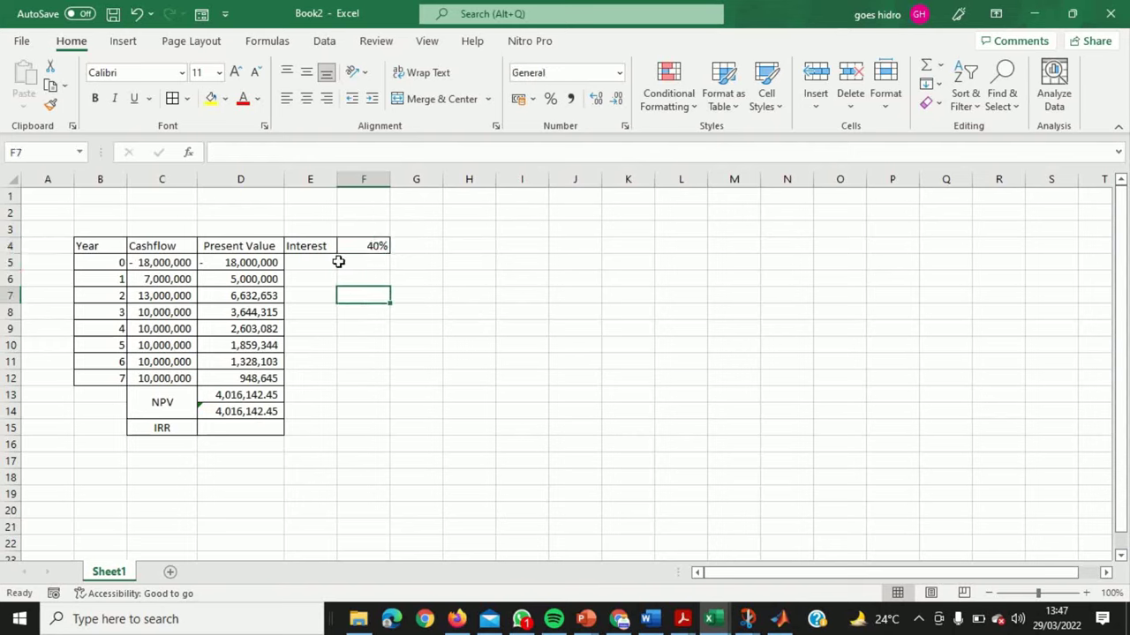
{"action": "left_click", "coordinate": [375, 240]}
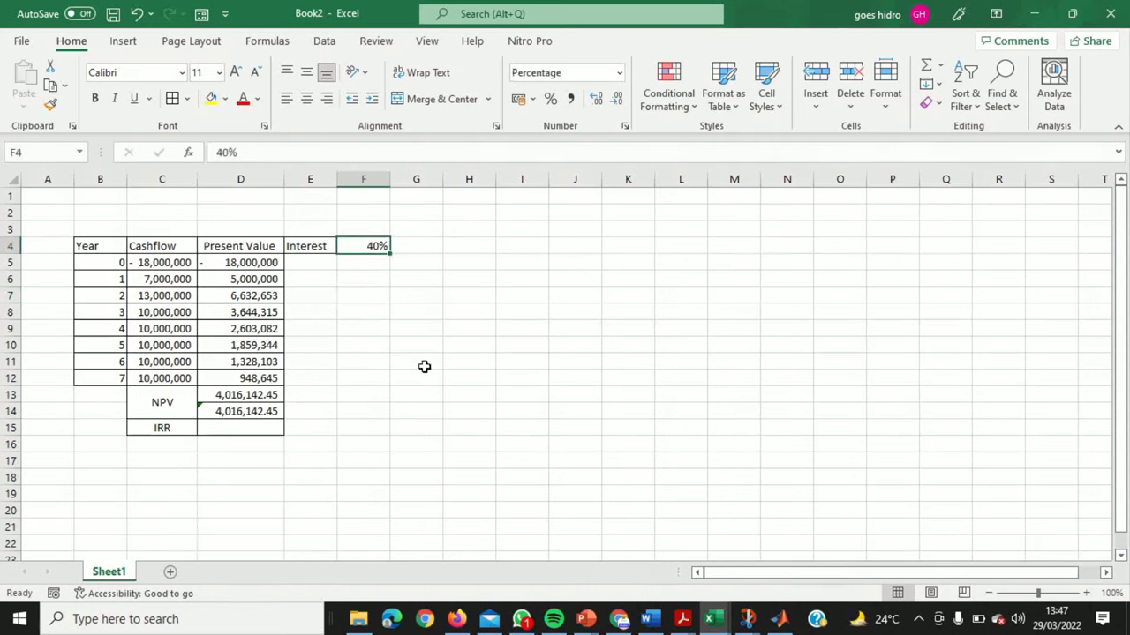
{"action": "left_click", "coordinate": [236, 426]}
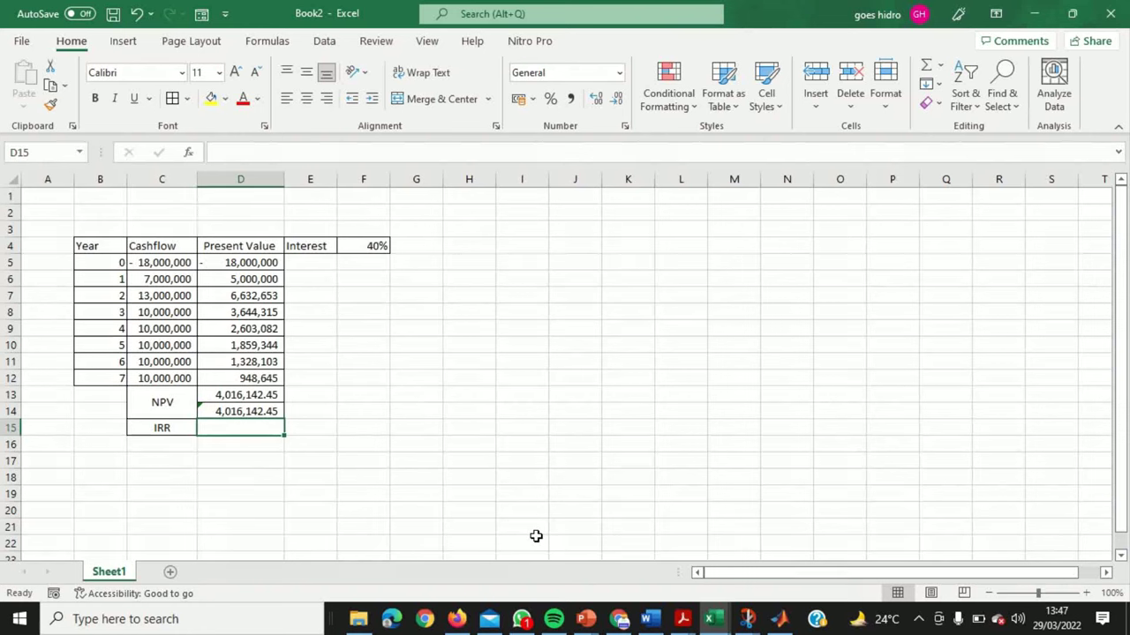
Step: Enter =IRR(C5:C12;67) in D15, returning an IRR of 51%
{"action": "type", "text": "=i"}
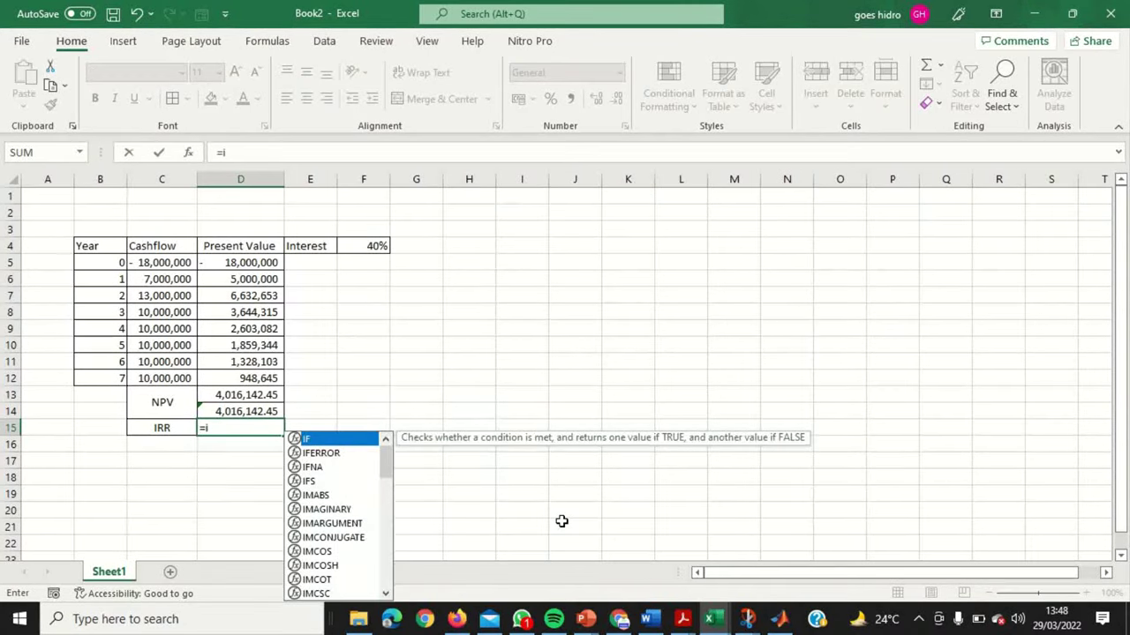
{"action": "type", "text": "rr"}
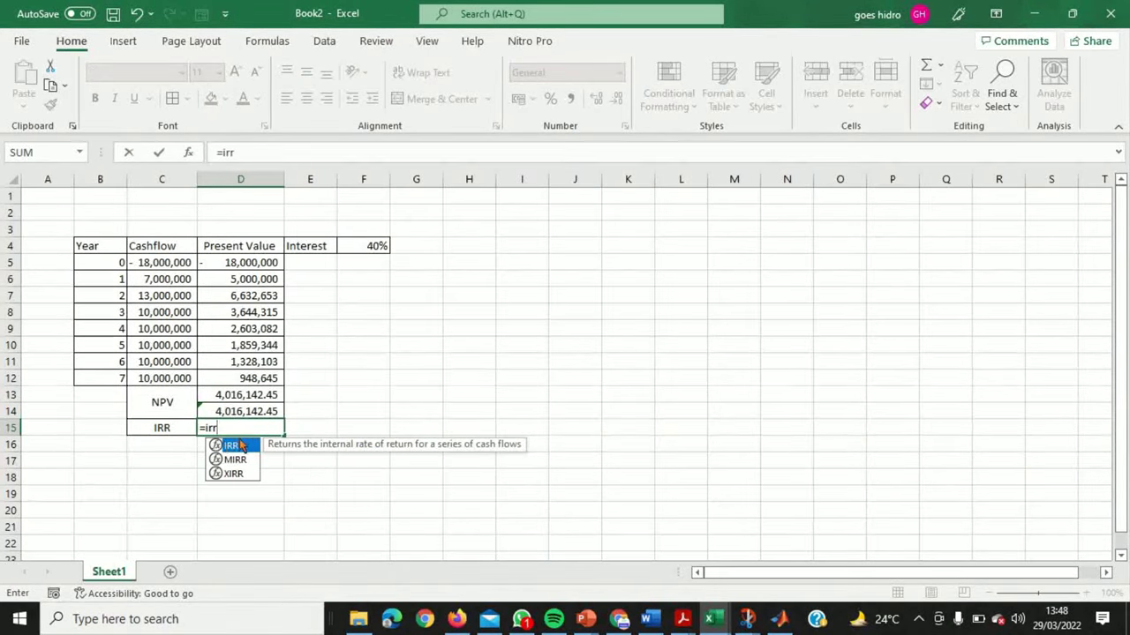
{"action": "double_click", "coordinate": [246, 447]}
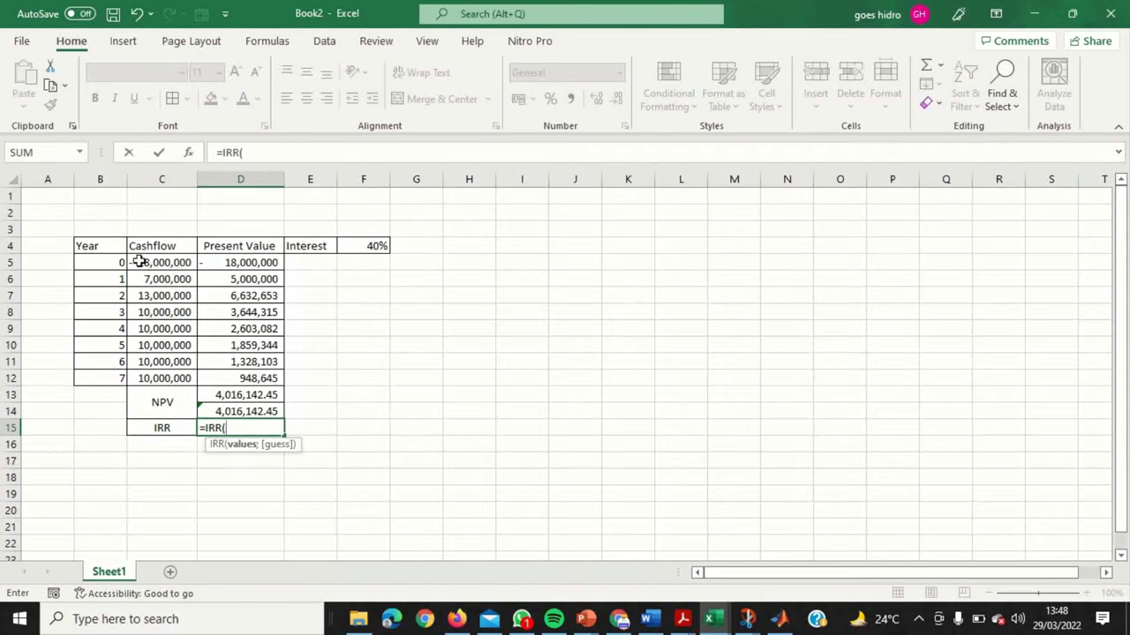
{"action": "left_click_drag", "start_coordinate": [160, 262], "coordinate": [162, 380]}
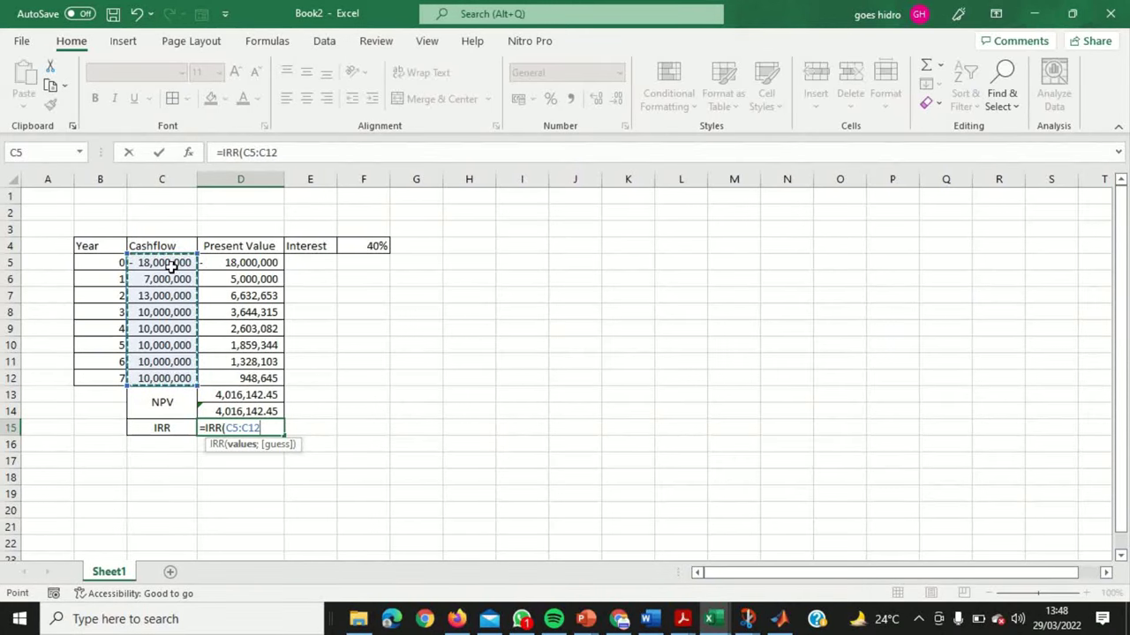
{"action": "type", "text": ";67"}
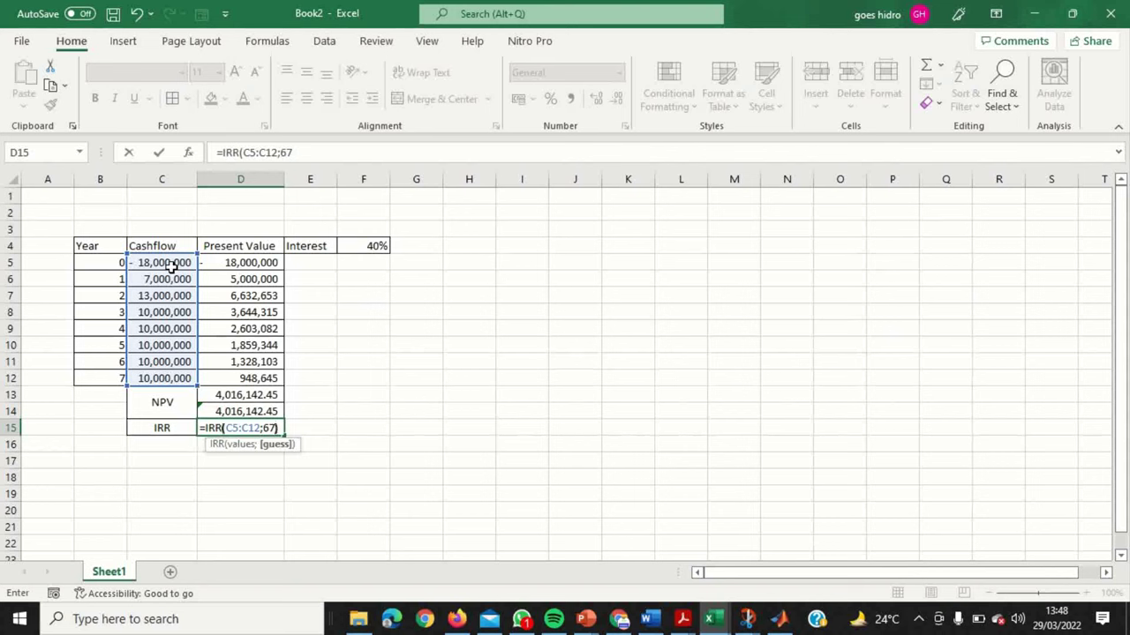
{"action": "type", "text": ")"}
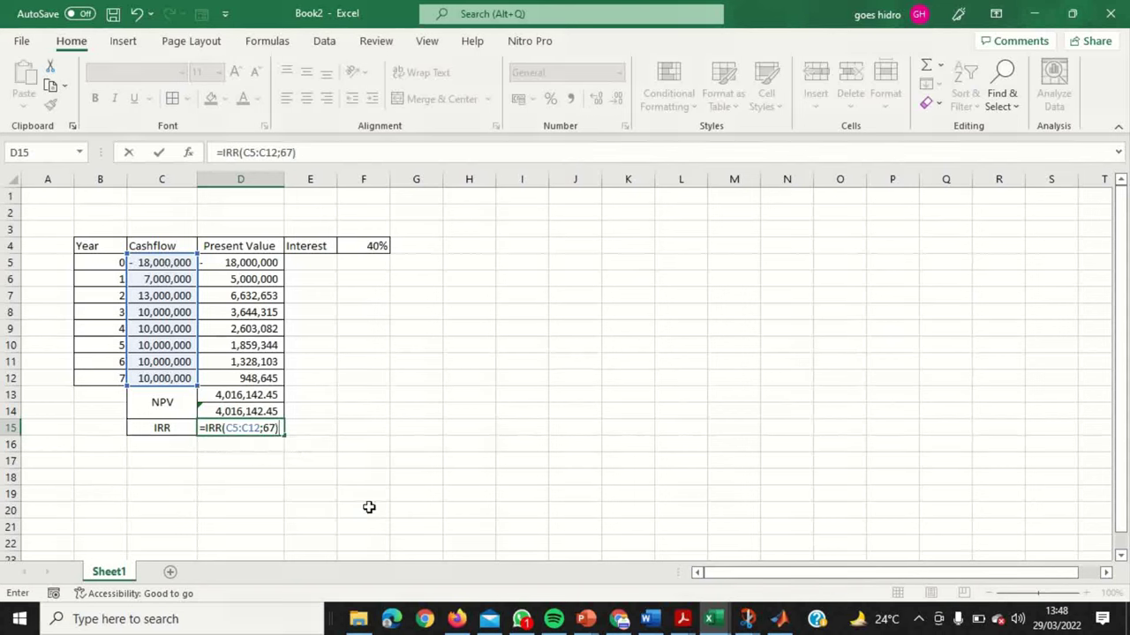
{"action": "key", "text": "Return"}
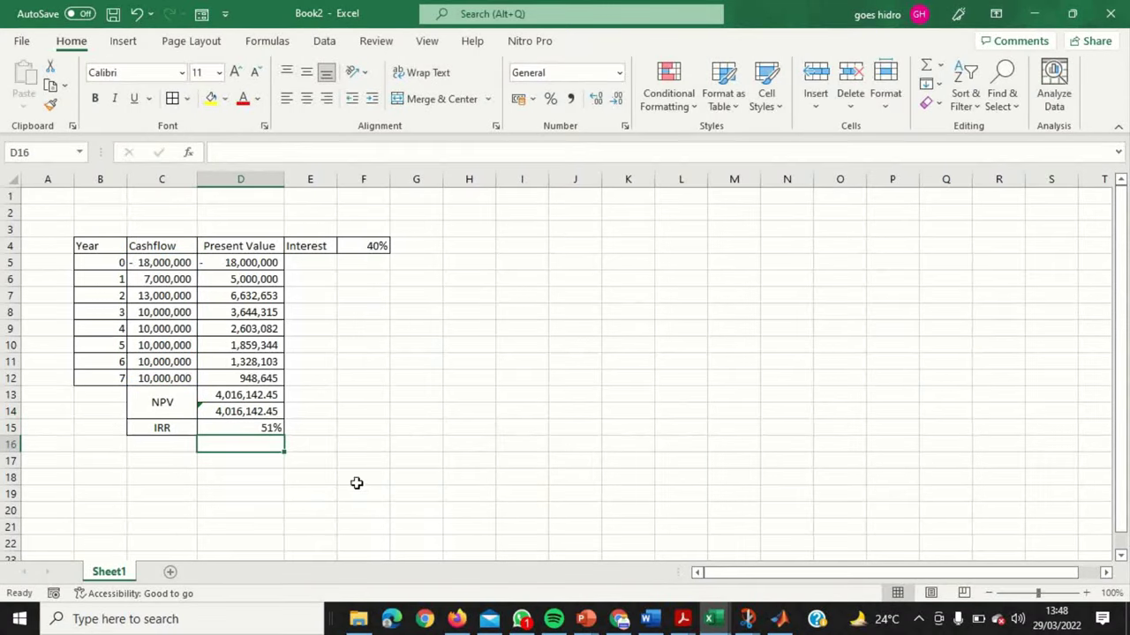
{"action": "left_click", "coordinate": [251, 433]}
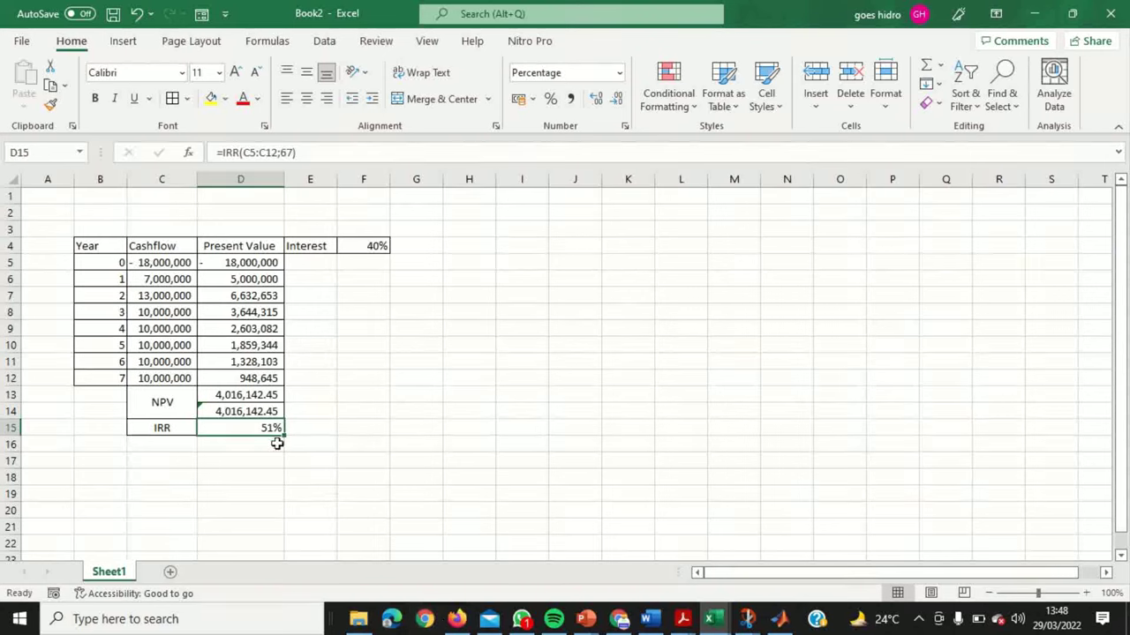
Step: Link the interest rate cell F4 to the IRR result with =D15, making it 51%
{"action": "left_click", "coordinate": [376, 248]}
{"action": "mouse_move", "coordinate": [585, 619]}
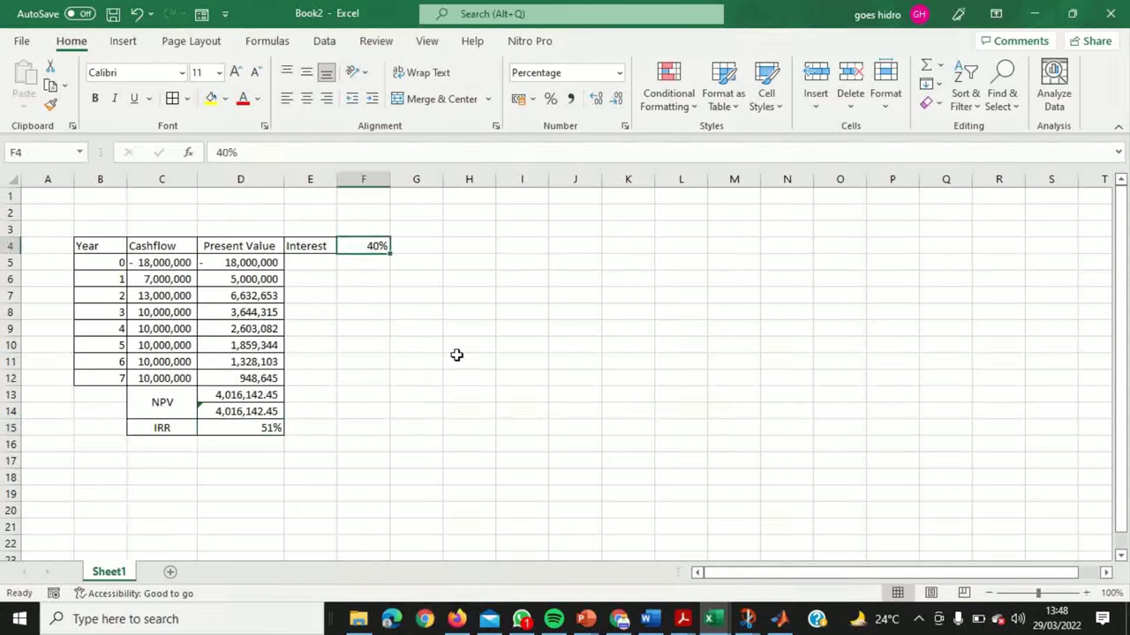
{"action": "left_click", "coordinate": [233, 427]}
{"action": "left_click", "coordinate": [414, 353]}
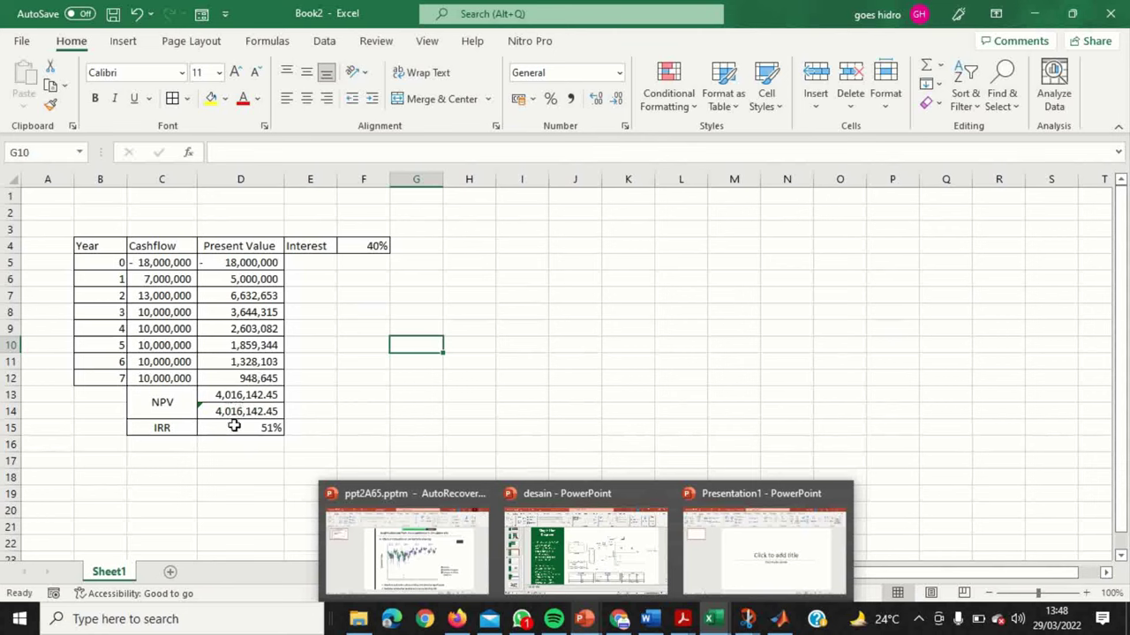
{"action": "left_click", "coordinate": [363, 247]}
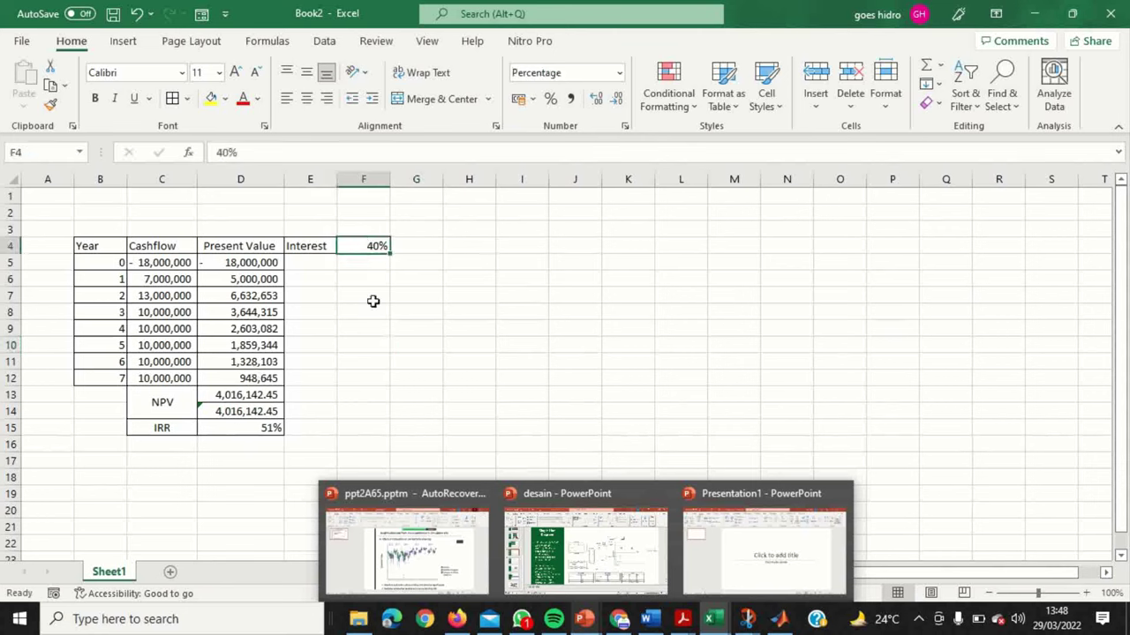
{"action": "type", "text": "="}
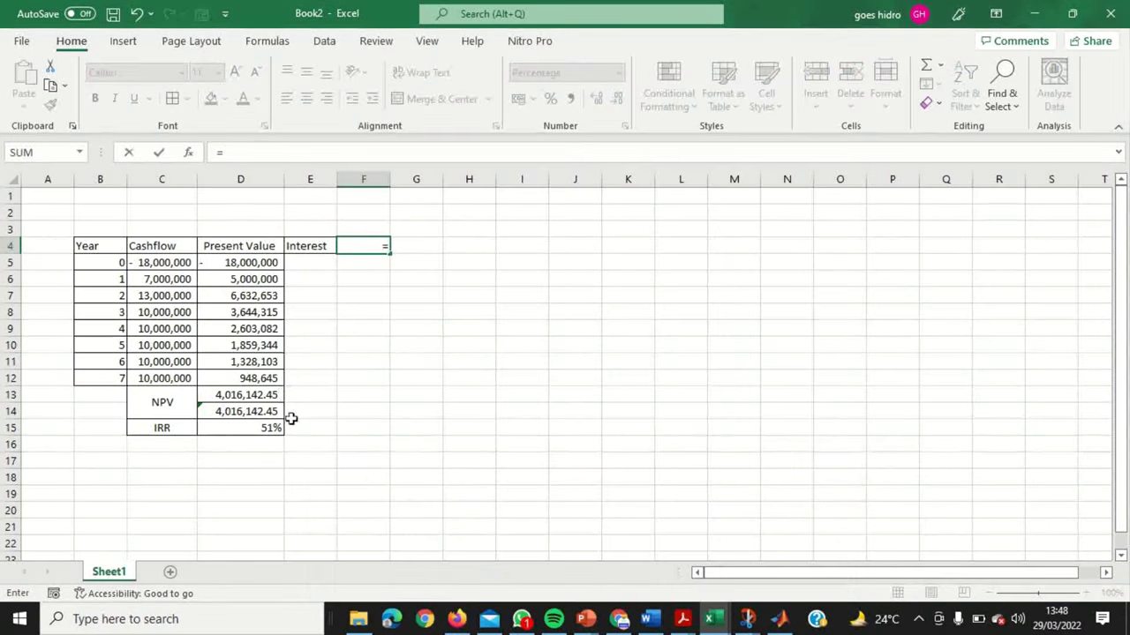
{"action": "left_click", "coordinate": [247, 430]}
{"action": "key", "text": "Return"}
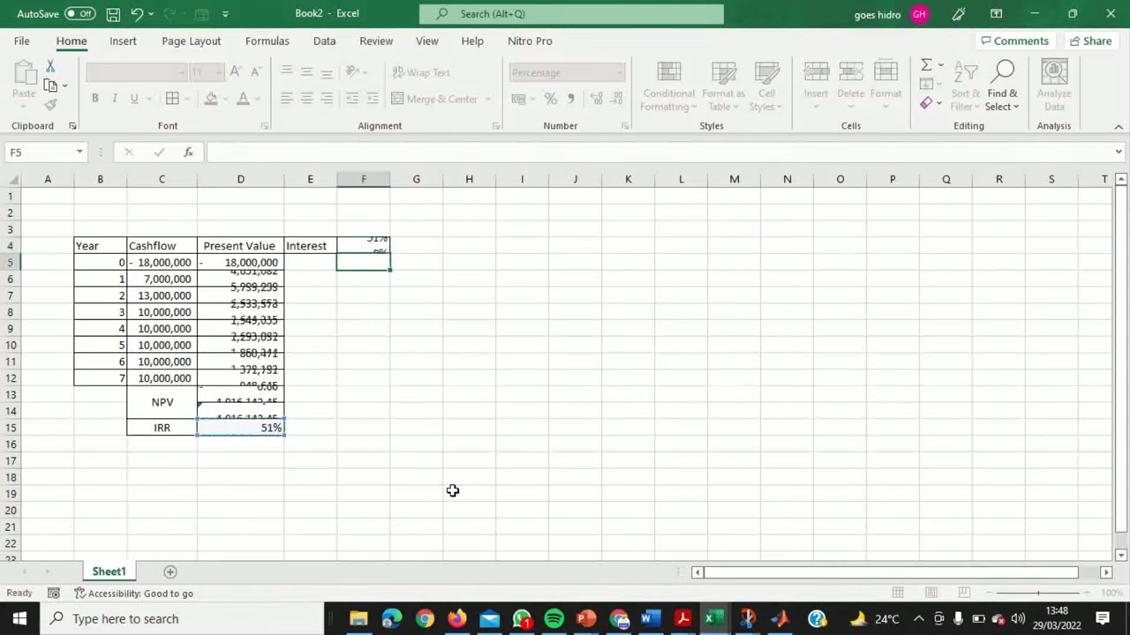
Step: Check that the NPV results in D13 and D14 both now show 0
{"action": "left_click", "coordinate": [268, 395]}
{"action": "left_click", "coordinate": [270, 411]}
{"action": "left_click", "coordinate": [265, 397]}
{"action": "left_click", "coordinate": [262, 410]}
{"action": "left_click", "coordinate": [263, 393]}
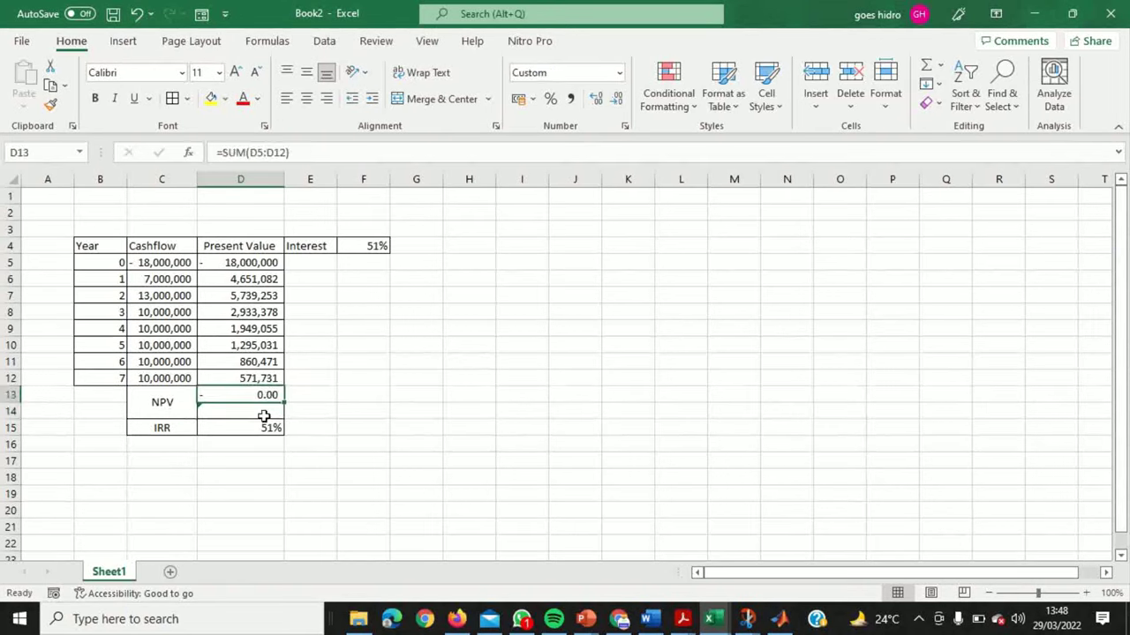